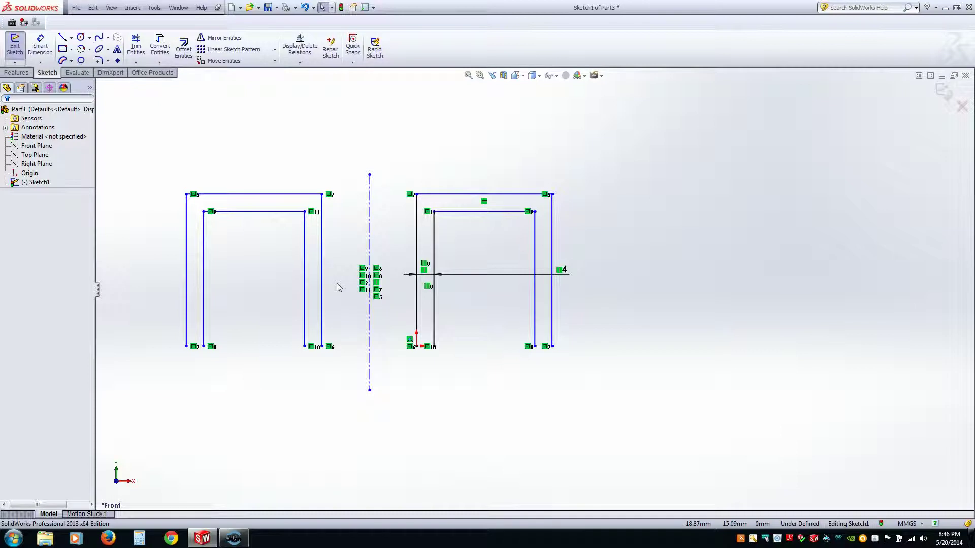
# Delete all the existing geometry in the sketch, including both U-shaped profiles and the centerline.
pyautogui.click(159, 62)
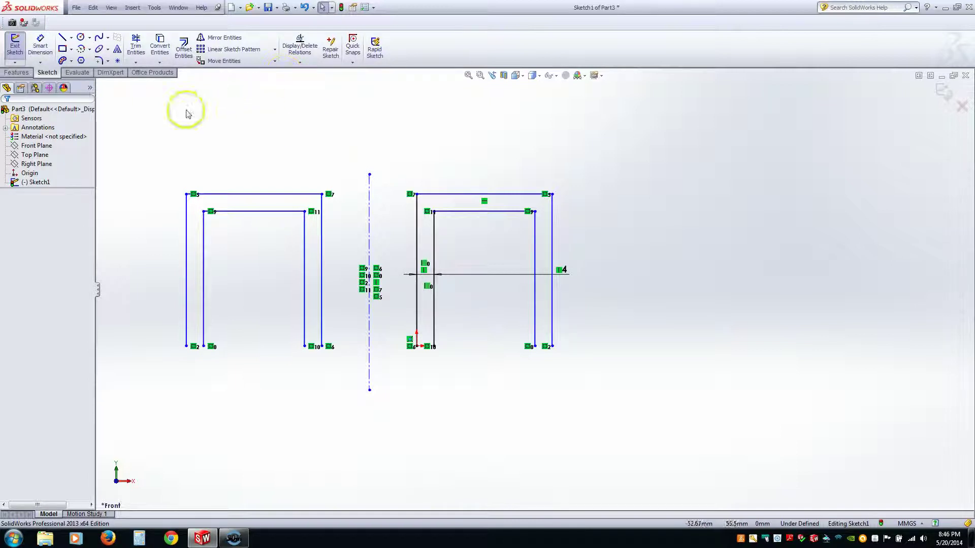
pyautogui.moveTo(169, 119)
pyautogui.mouseDown()
pyautogui.moveTo(304, 238)
pyautogui.moveTo(616, 377)
pyautogui.moveTo(672, 418)
pyautogui.mouseUp()
pyautogui.press('Delete')
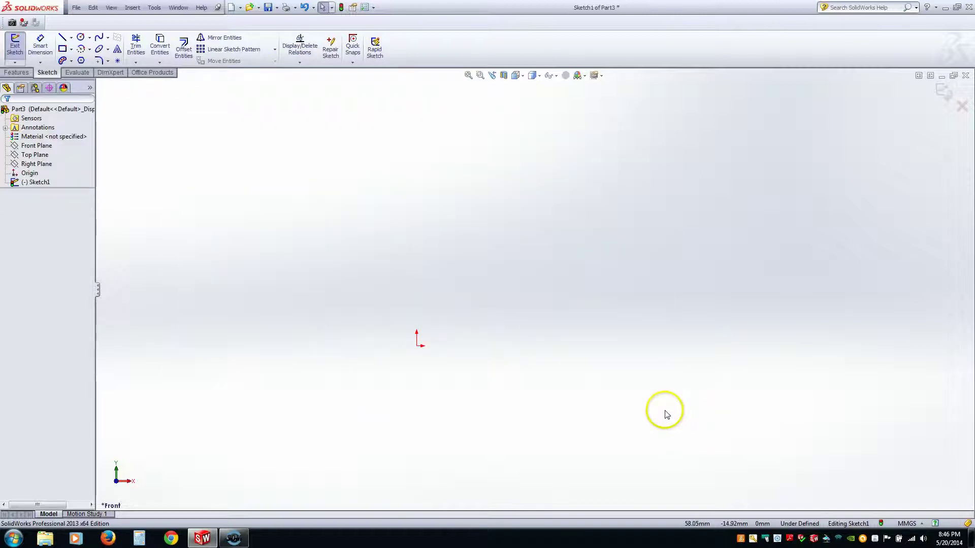
pyautogui.click(62, 48)
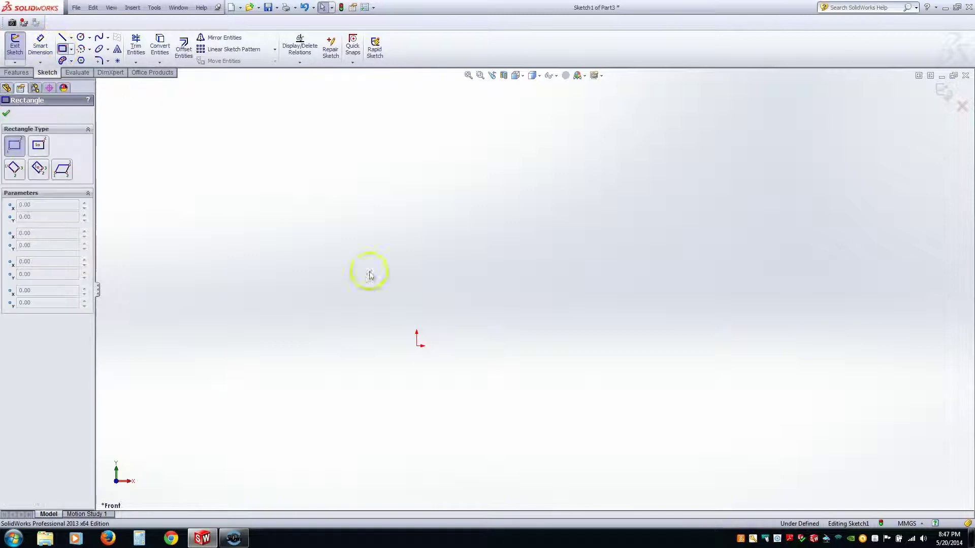
pyautogui.click(416, 345)
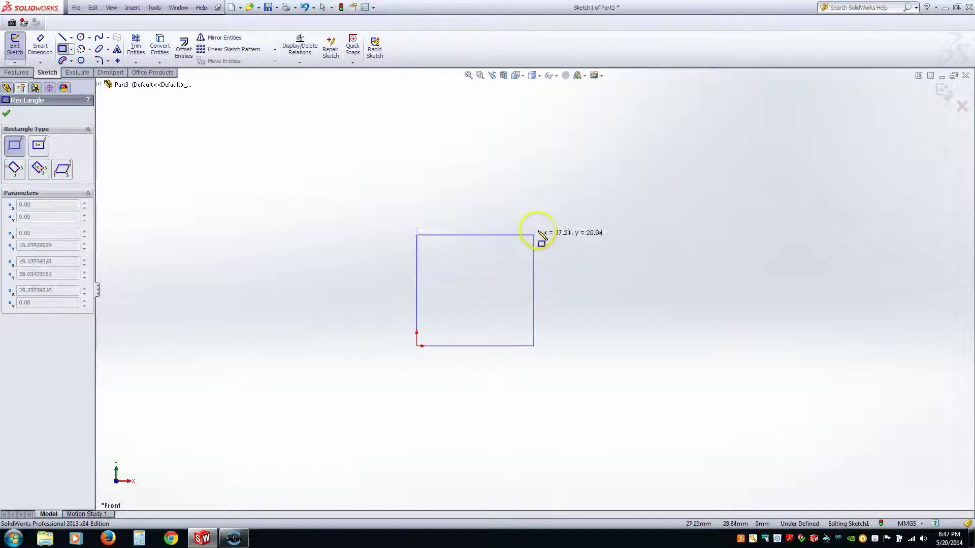
pyautogui.press('Escape')
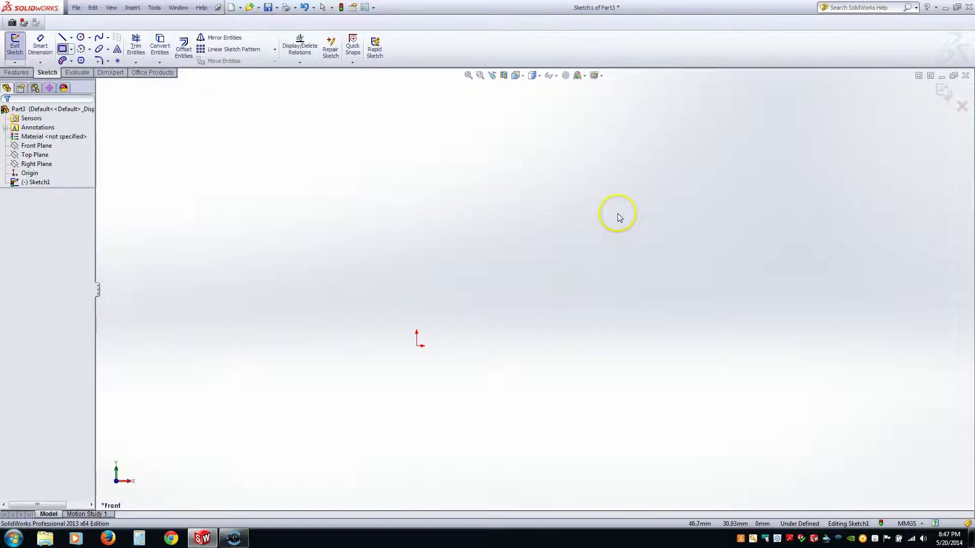
# Close the current part without saving and create a new document from the Part template.
pyautogui.click(965, 75)
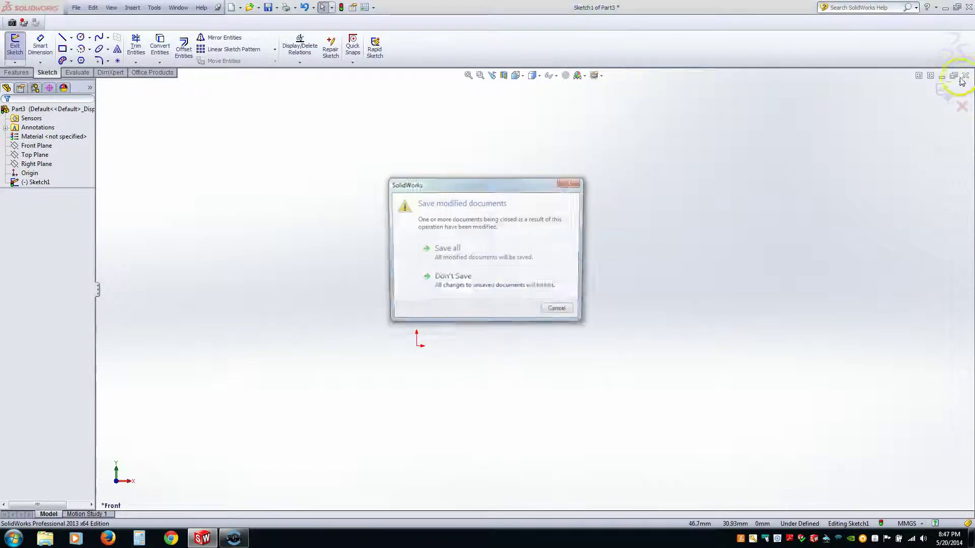
pyautogui.click(558, 288)
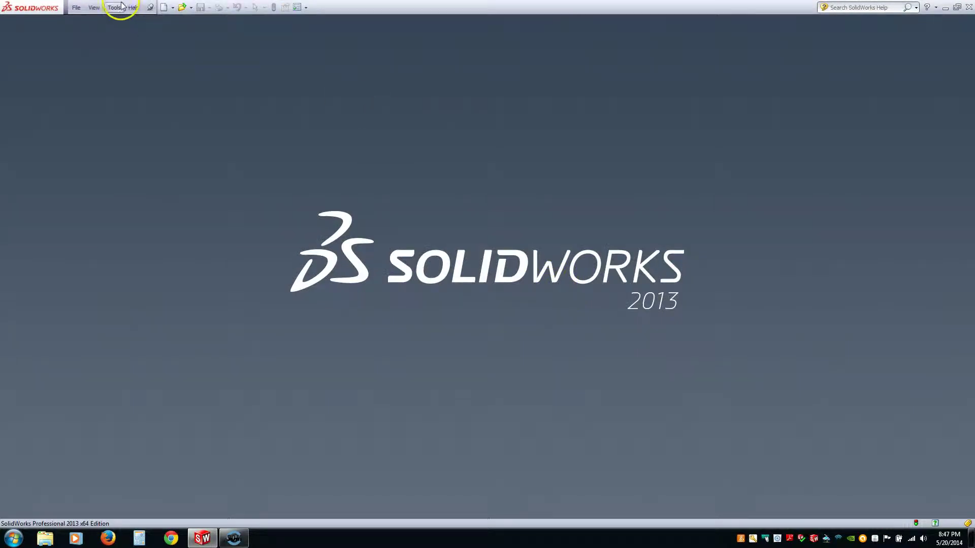
pyautogui.click(77, 8)
pyautogui.click(87, 21)
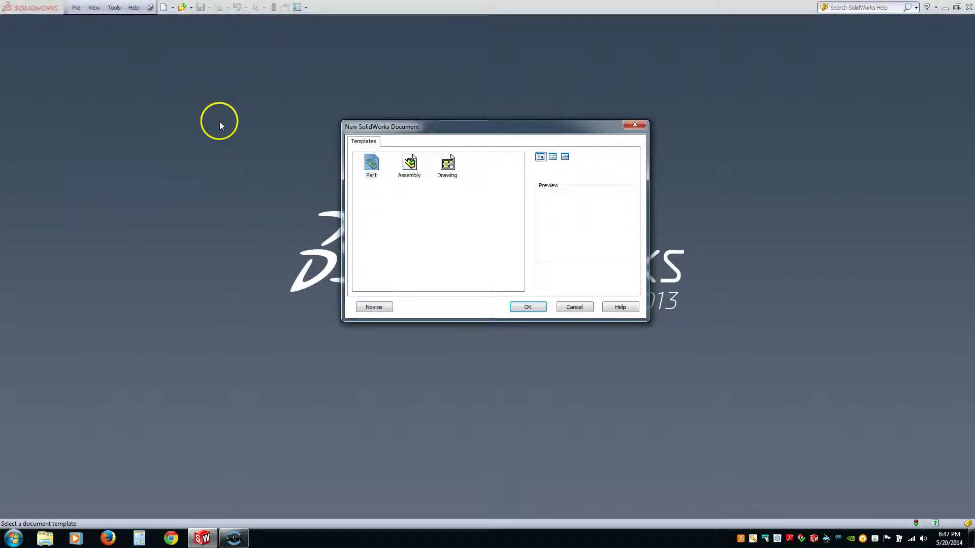
pyautogui.click(528, 307)
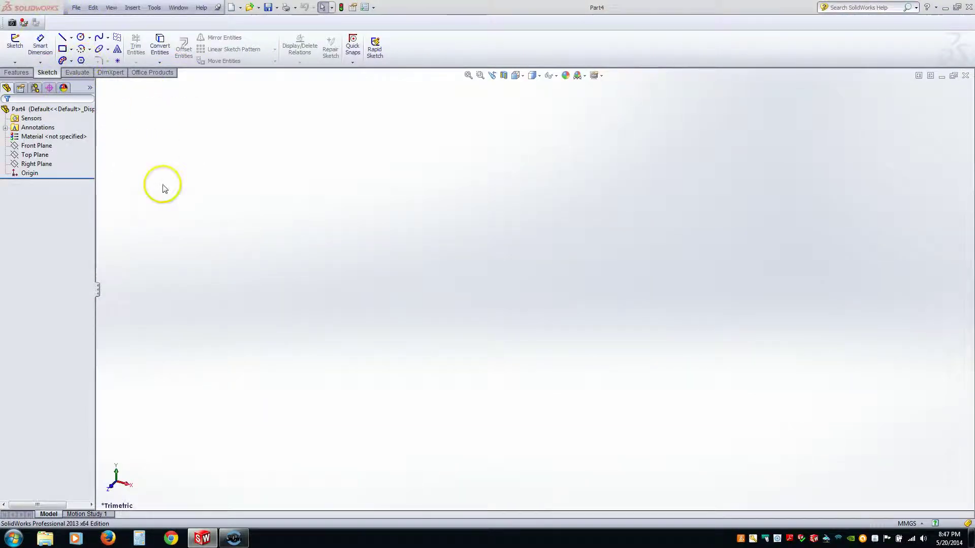
# Sketch a corner rectangle about 48 mm wide and 40 mm high on the Front Plane, starting at the origin.
pyautogui.click(36, 145)
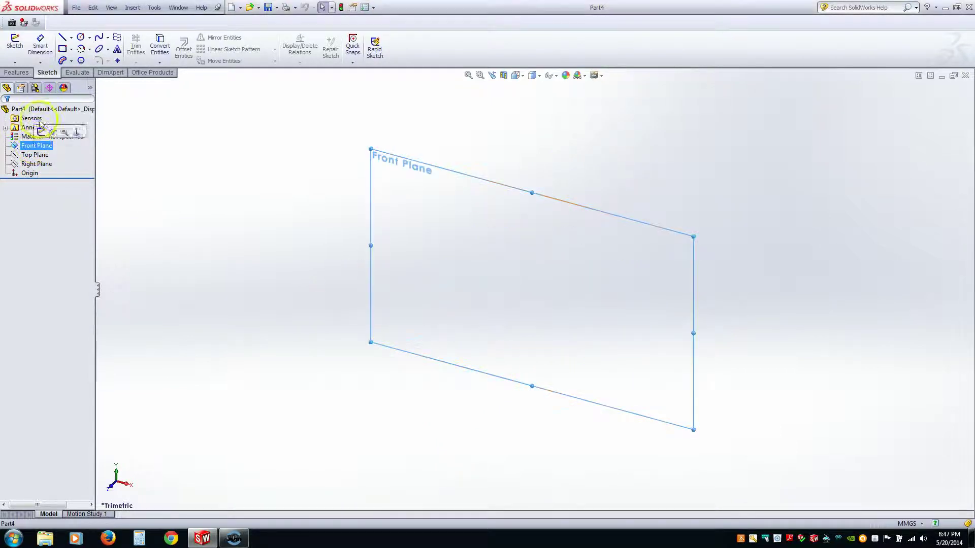
pyautogui.click(62, 48)
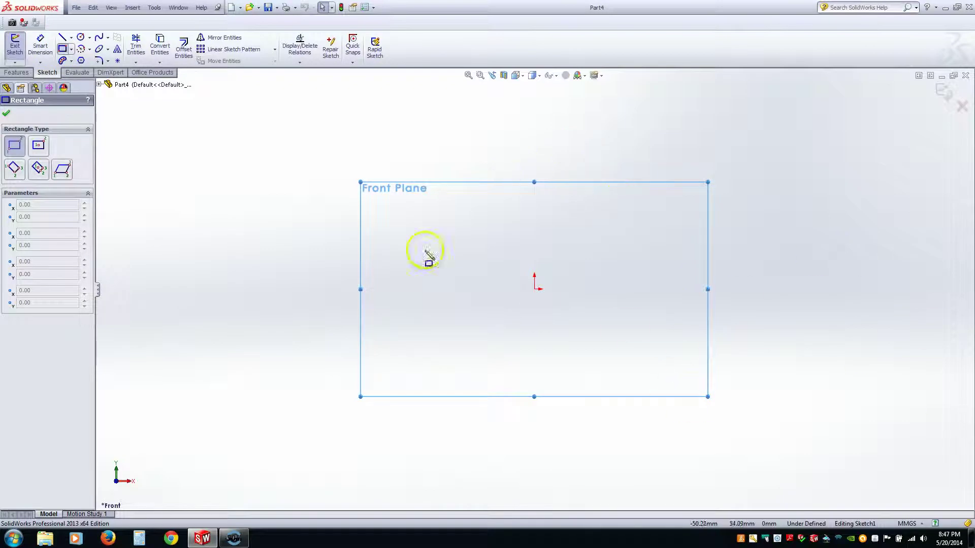
pyautogui.click(534, 289)
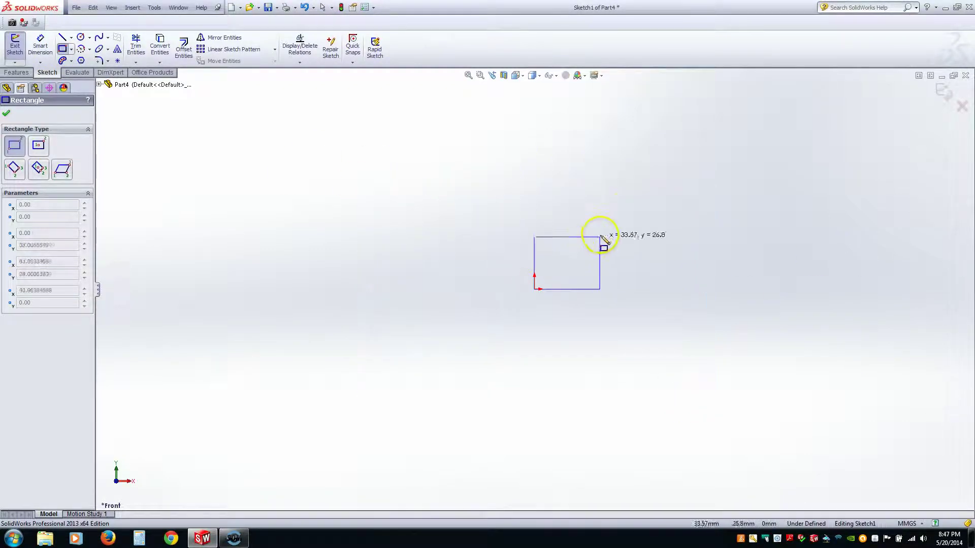
pyautogui.click(628, 211)
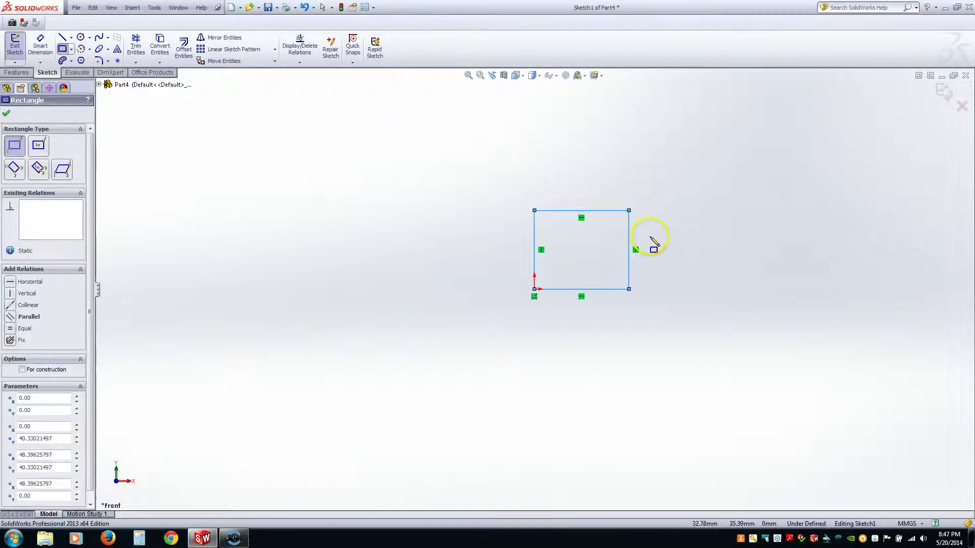
pyautogui.press('Escape')
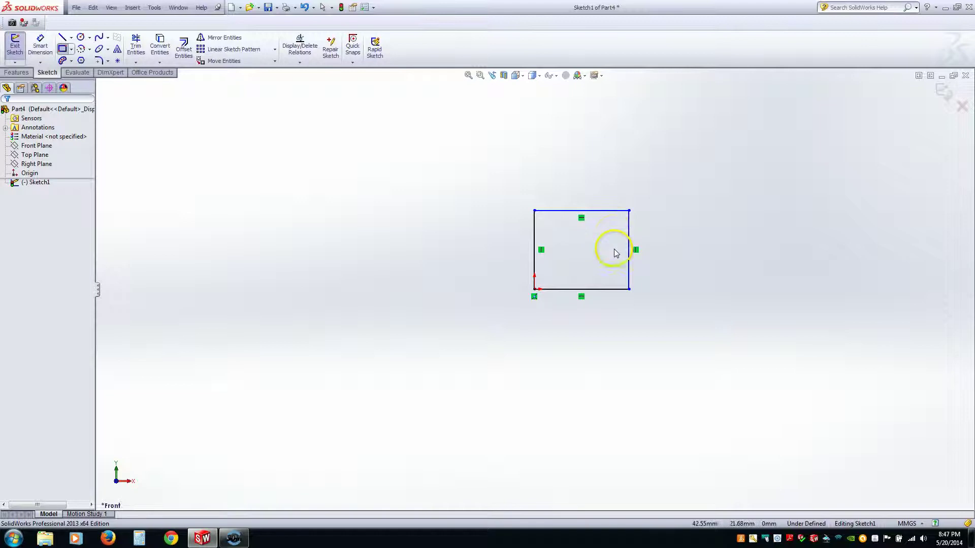
# Preview a 10 mm offset of the rectangle's upper edge without chain selection, and restore chain selection to include all four edges.
pyautogui.scroll(-3, 614, 236)
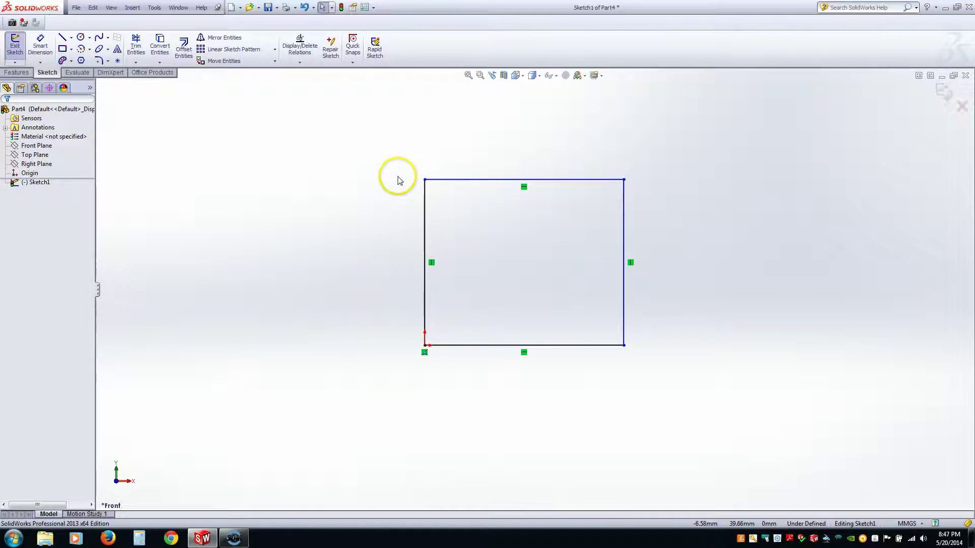
pyautogui.click(424, 201)
pyautogui.click(731, 267)
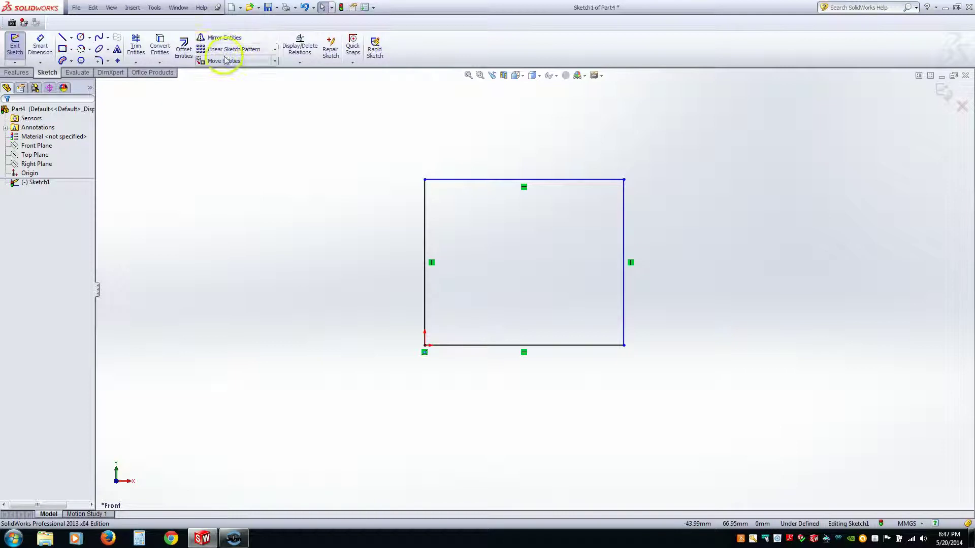
pyautogui.click(184, 48)
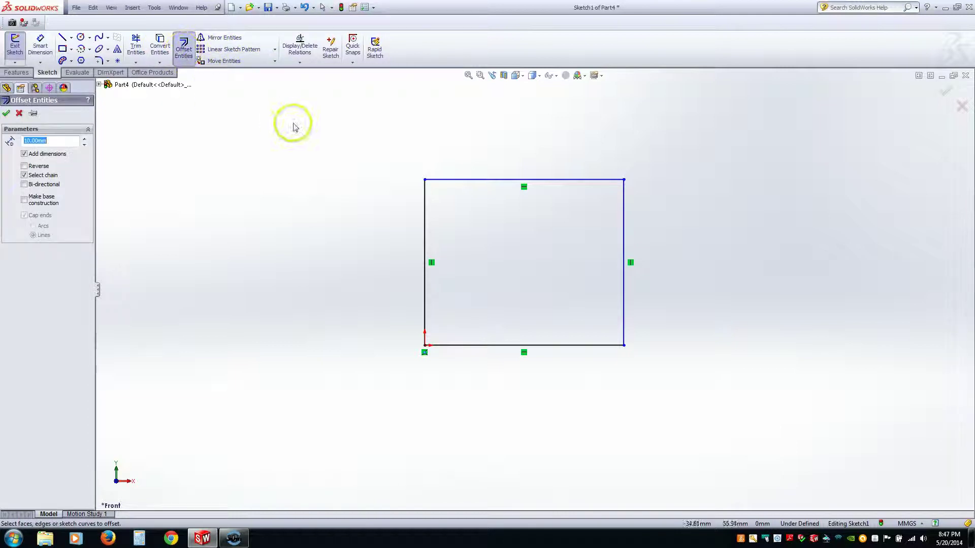
pyautogui.click(453, 181)
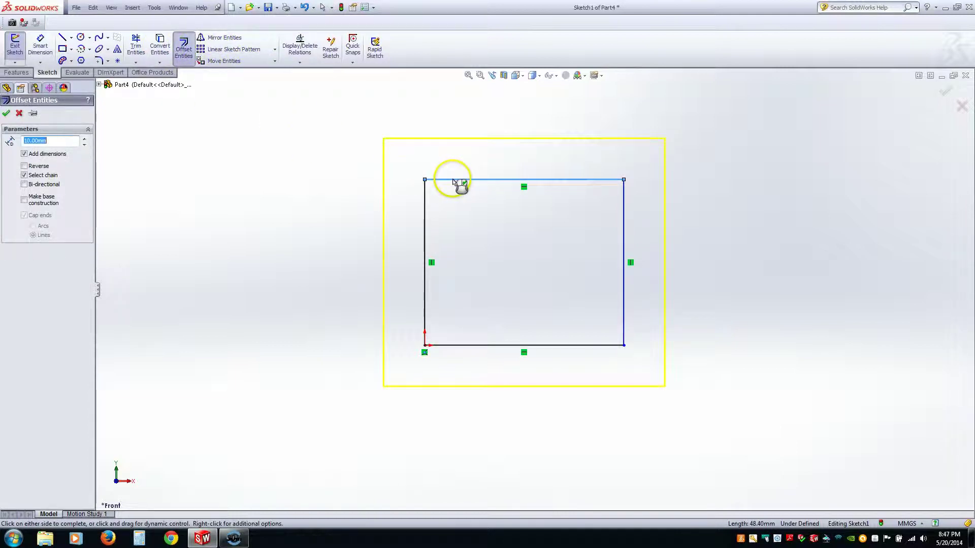
pyautogui.click(24, 175)
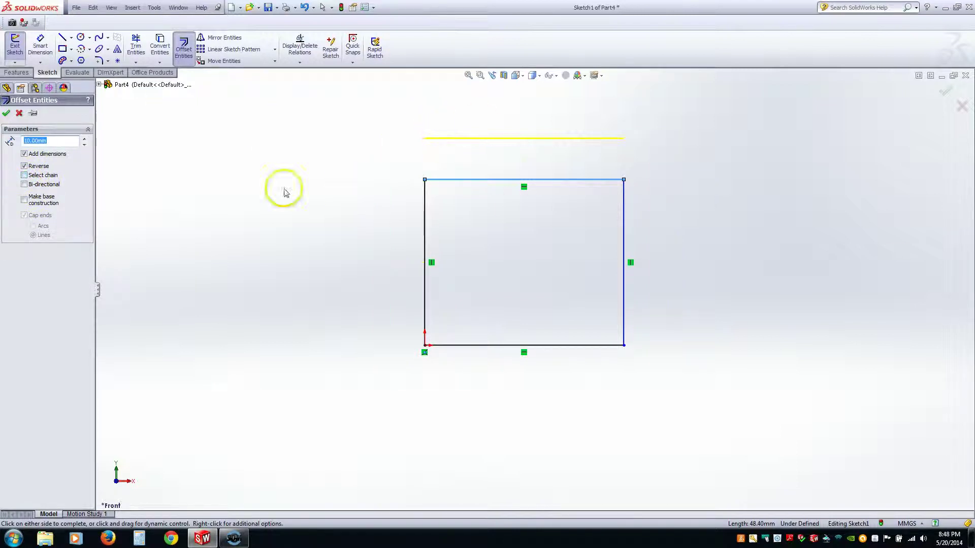
pyautogui.click(24, 175)
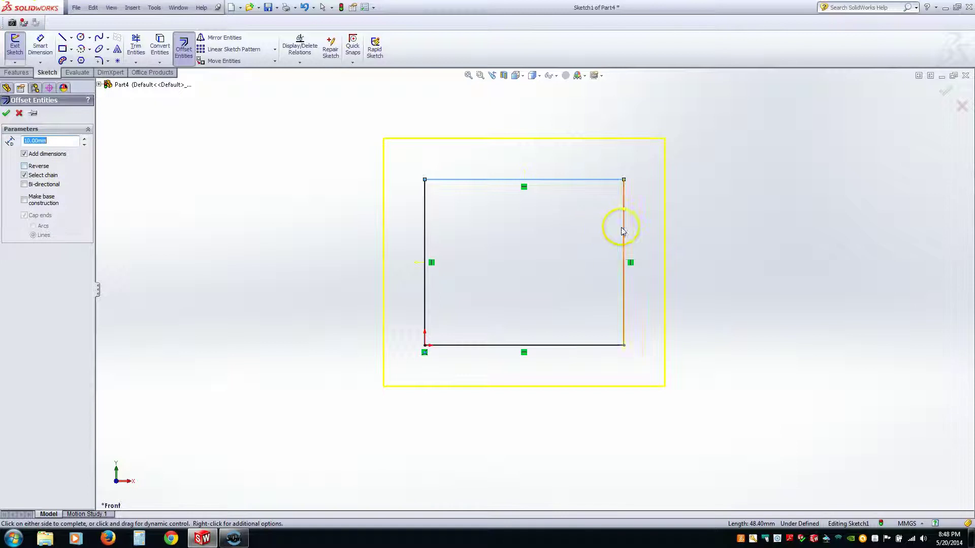
# Compare the inward and outward directions of the 10 mm rectangle offset, leaving it outward.
pyautogui.click(24, 185)
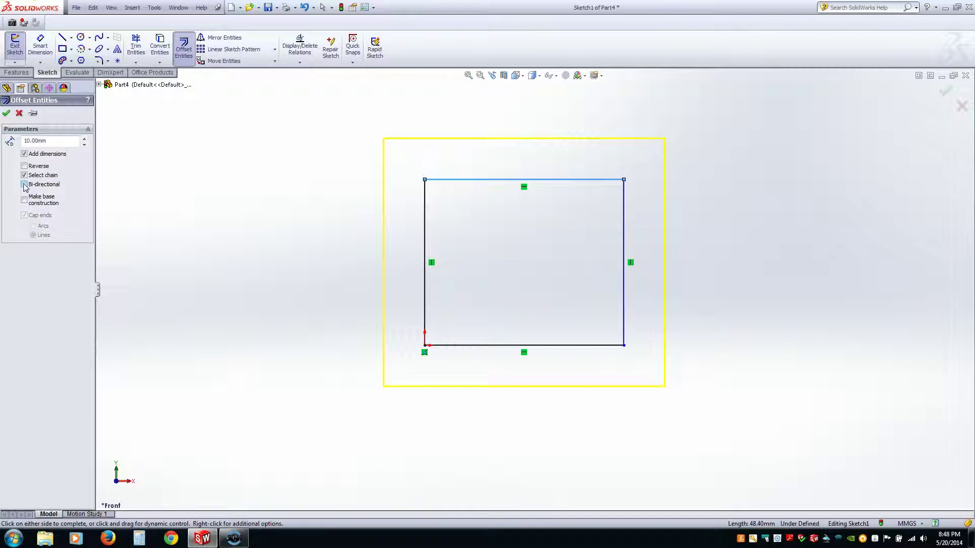
pyautogui.click(24, 167)
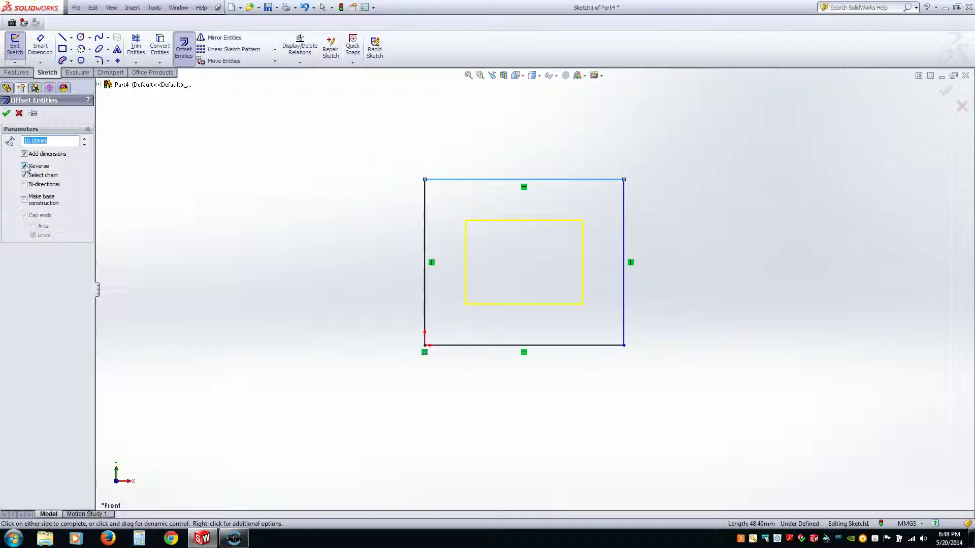
pyautogui.click(24, 167)
pyautogui.click(24, 167)
pyautogui.click(24, 167)
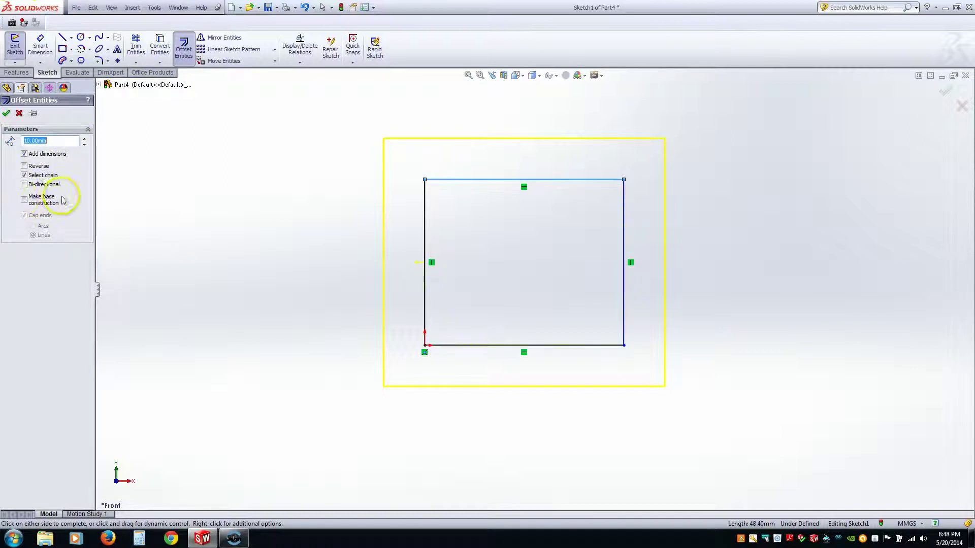
# Try the option that makes the base rectangle construction geometry, turn it back off, and accept the 10 mm outward offset.
pyautogui.click(24, 200)
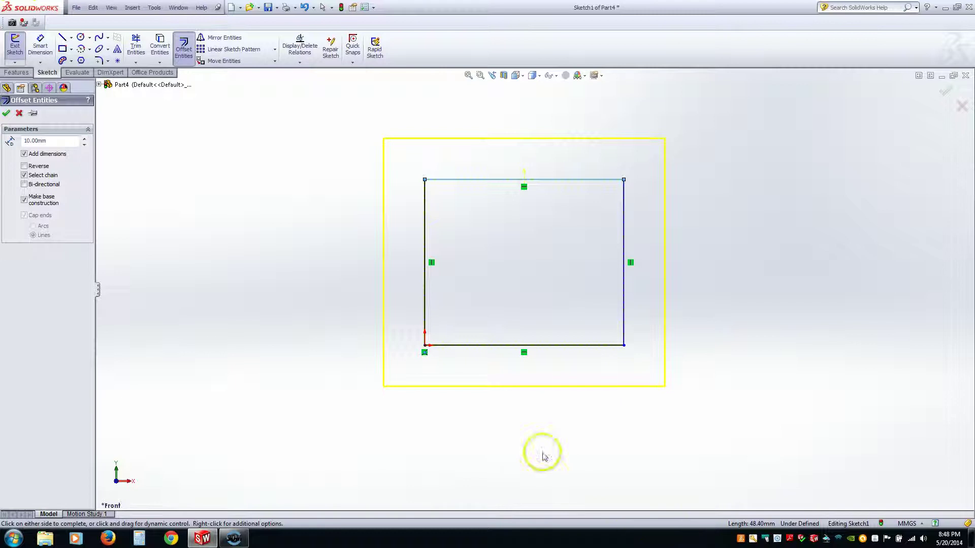
pyautogui.click(24, 201)
pyautogui.click(7, 114)
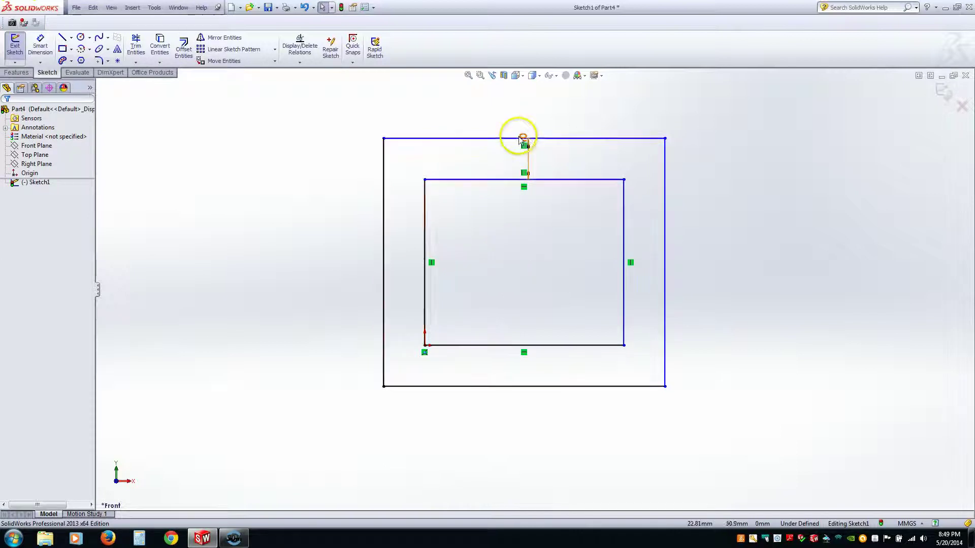
# Move the offset dimension outside the outer rectangle and set the offset distance to 11 mm.
pyautogui.moveTo(524, 139); pyautogui.dragTo(254, 216)
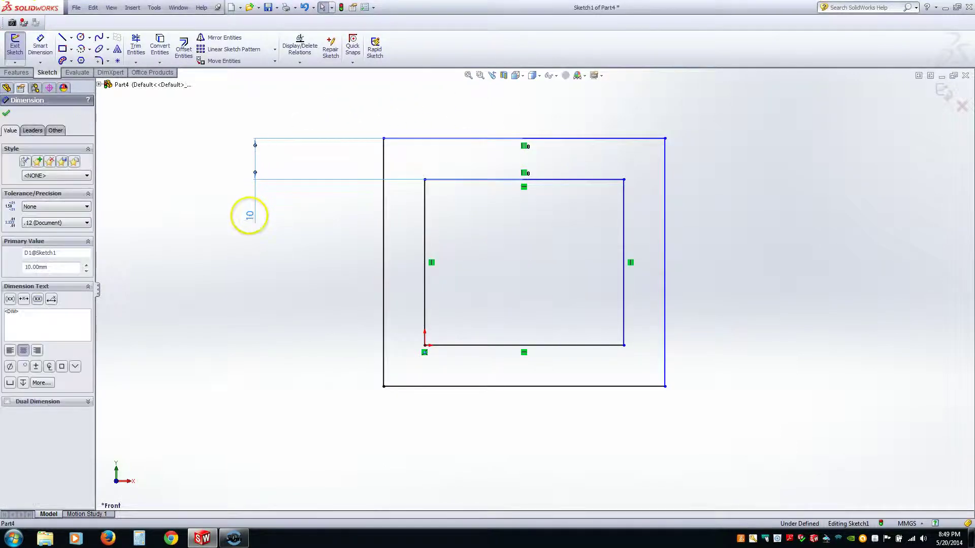
pyautogui.write('11')
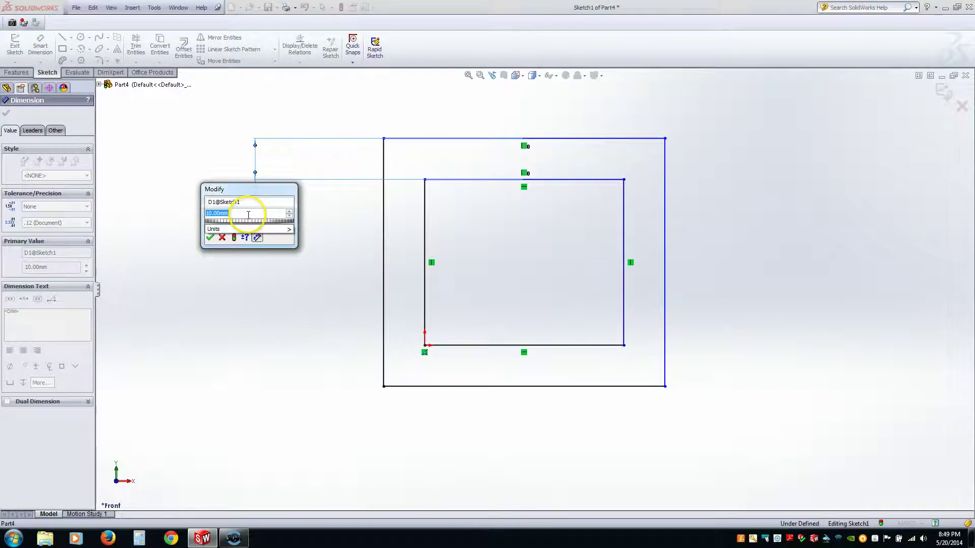
pyautogui.press('Return')
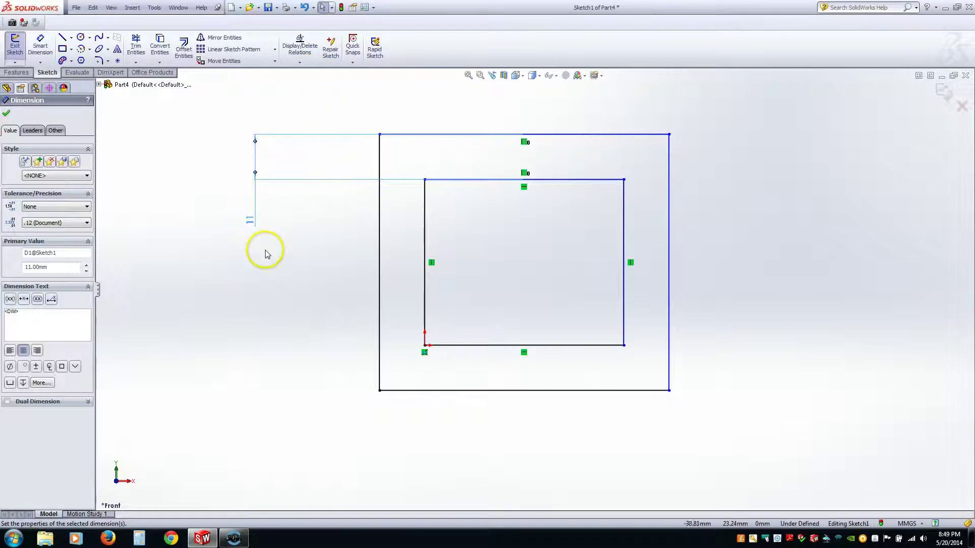
# Delete the offset dimension and undo the changes back to the single rectangle without any offset.
pyautogui.press('Delete')
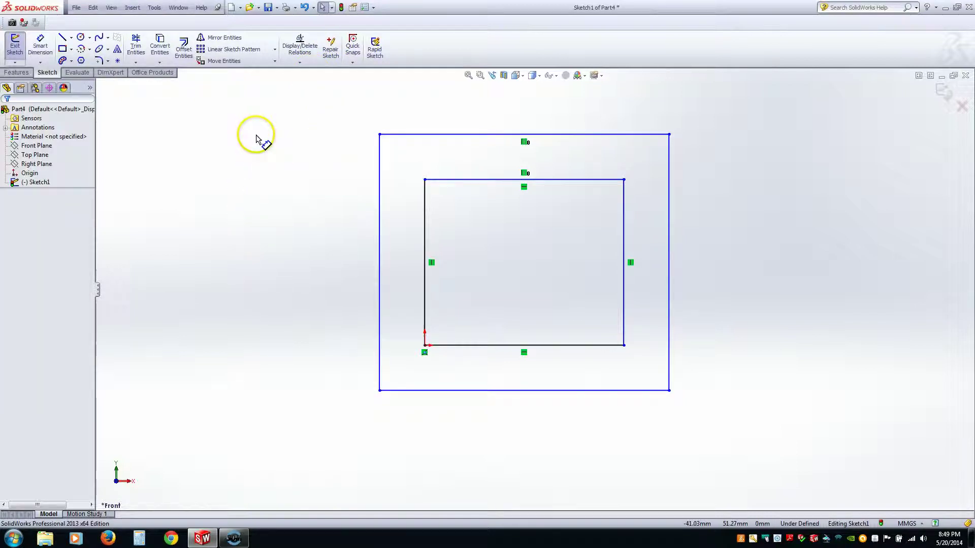
pyautogui.hotkey('ctrl', 'z')
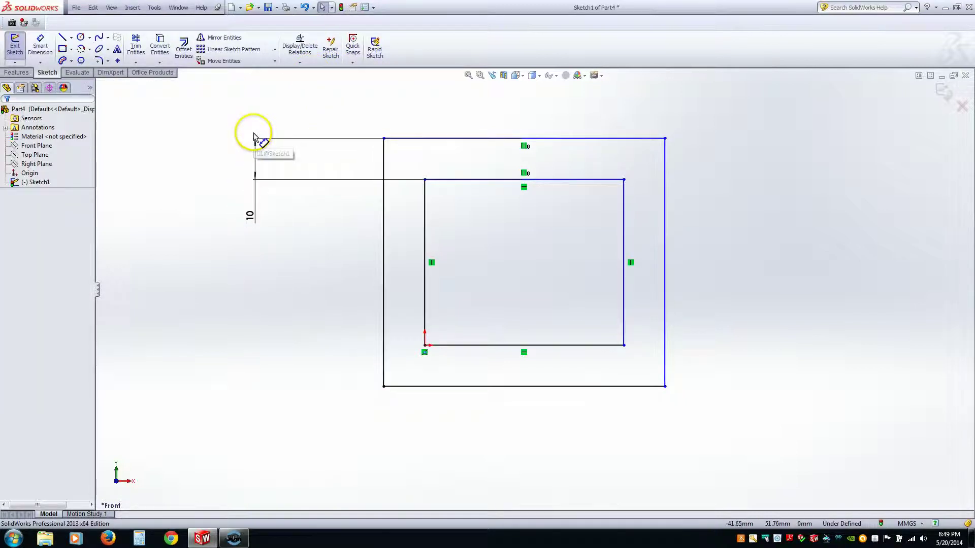
pyautogui.hotkey('ctrl', 'z')
pyautogui.hotkey('ctrl', 'z')
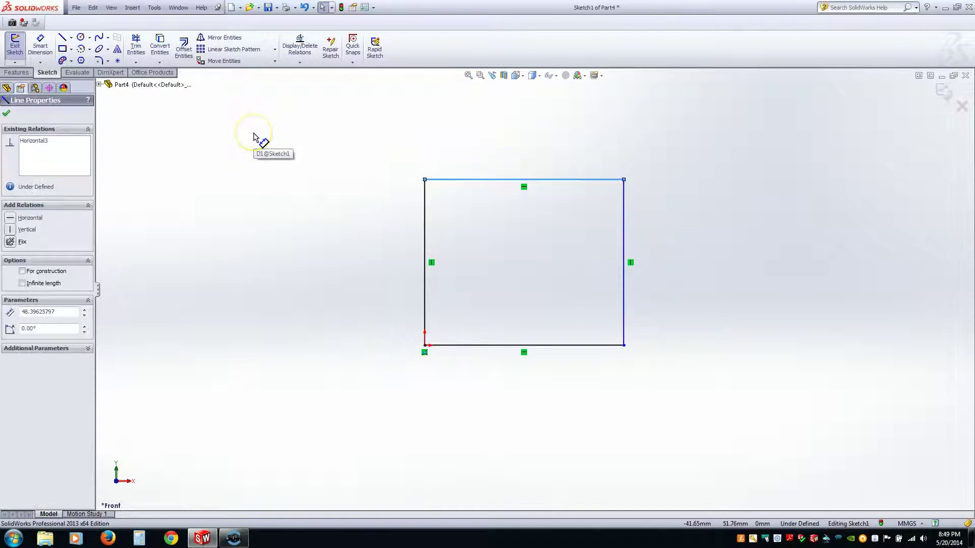
# Delete the rectangle's bottom line and set up a 10 mm bi-directional offset of the remaining three-line chain.
pyautogui.click(451, 346)
pyautogui.press('Delete')
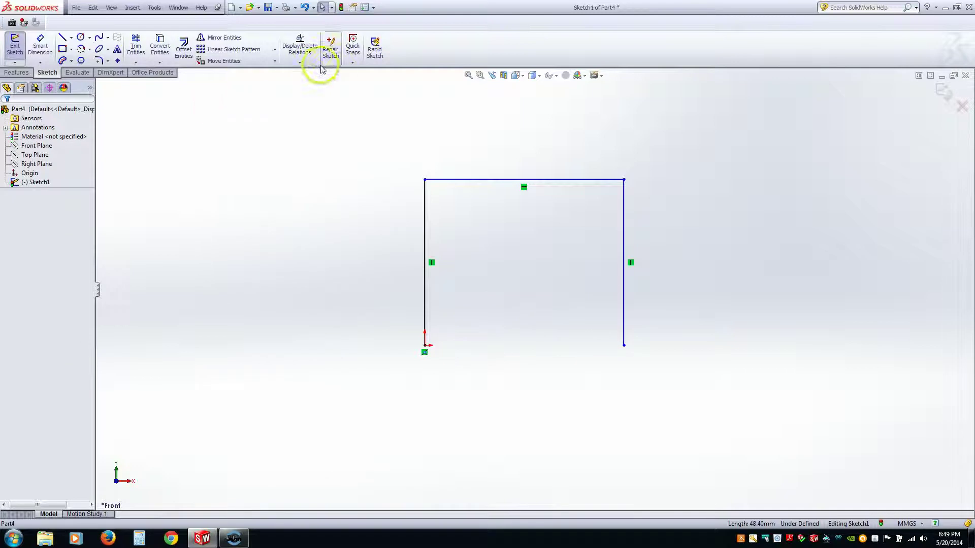
pyautogui.click(184, 48)
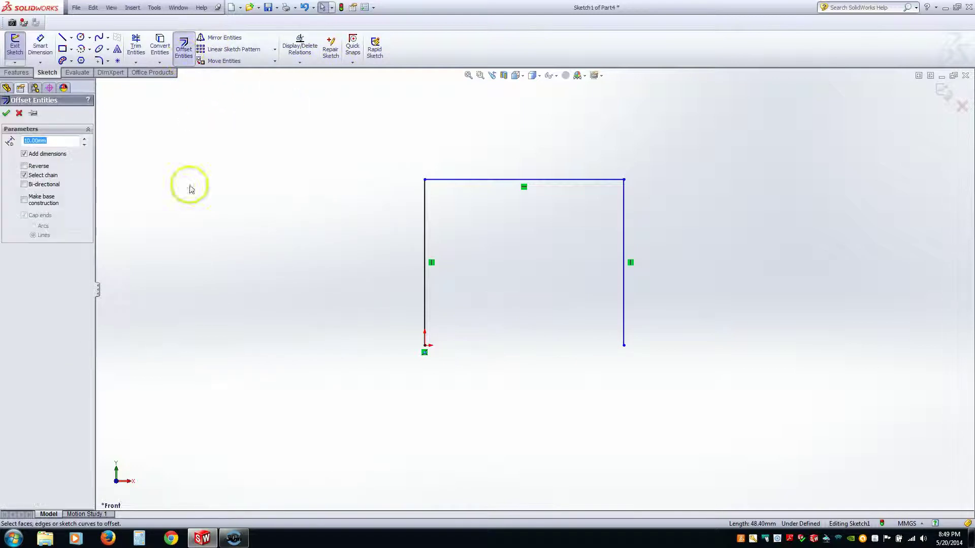
pyautogui.click(445, 180)
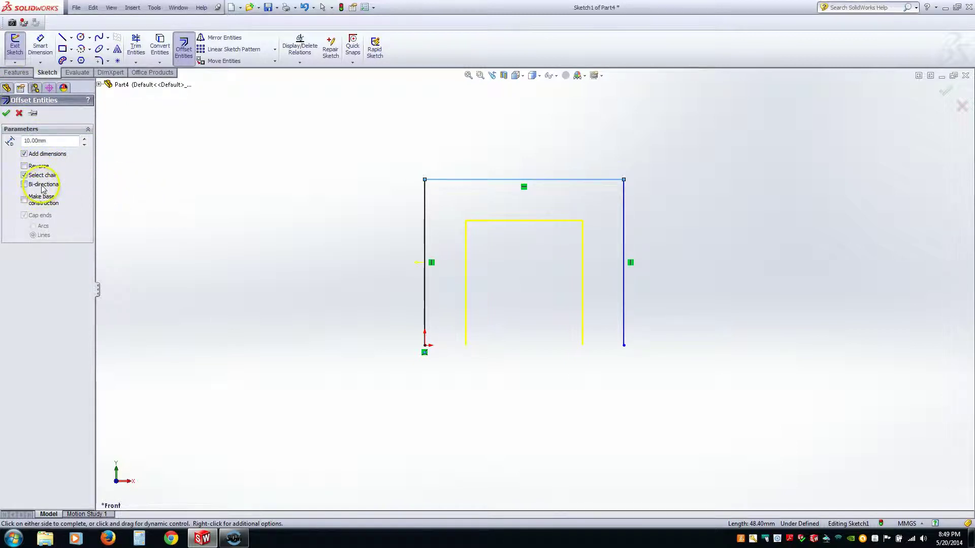
pyautogui.click(43, 185)
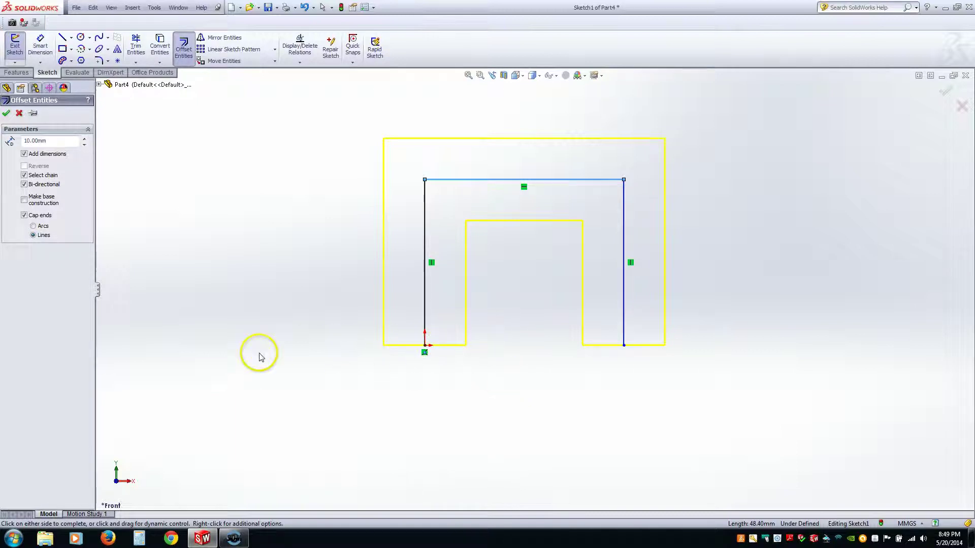
# Compare line and arc end caps, choose arcs, and accept the bi-directional offset without making the base lines construction geometry.
pyautogui.click(33, 227)
pyautogui.click(34, 235)
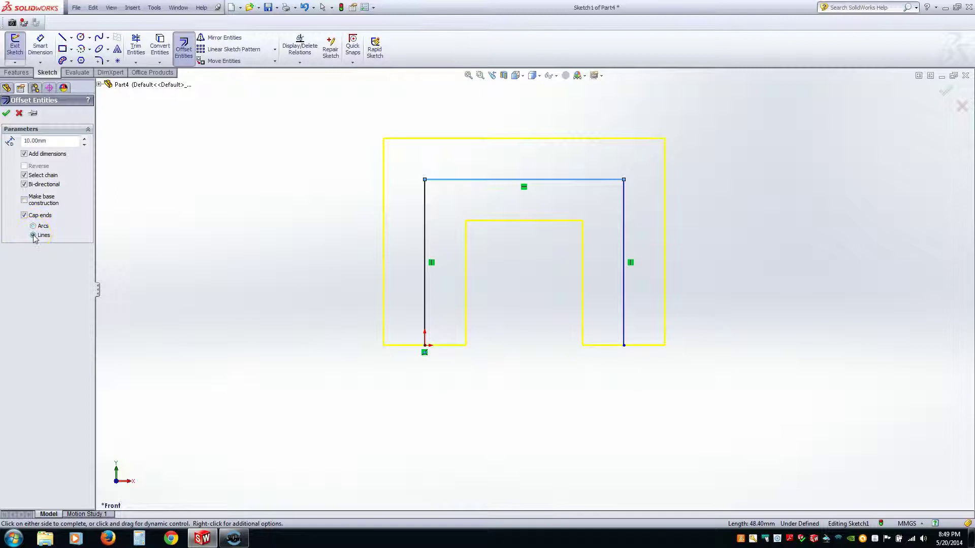
pyautogui.click(33, 227)
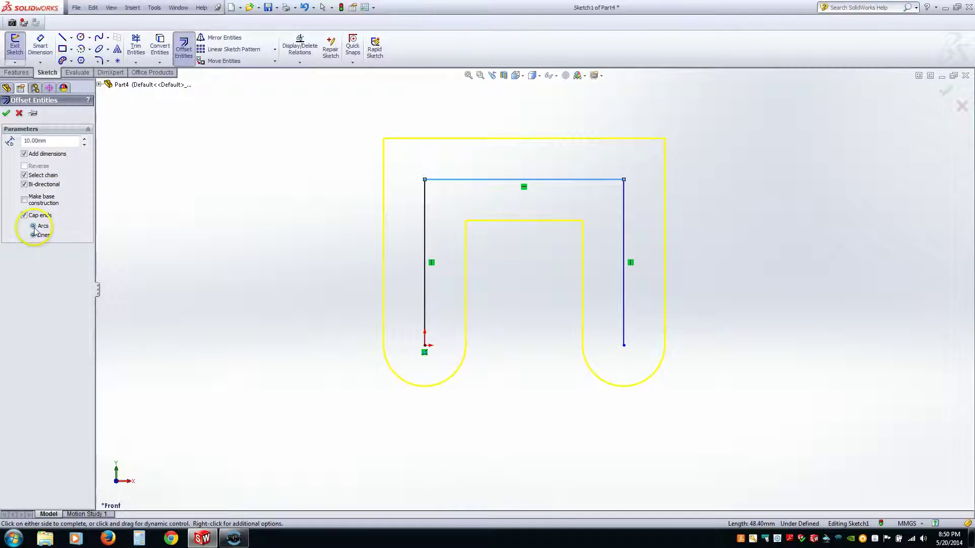
pyautogui.click(24, 199)
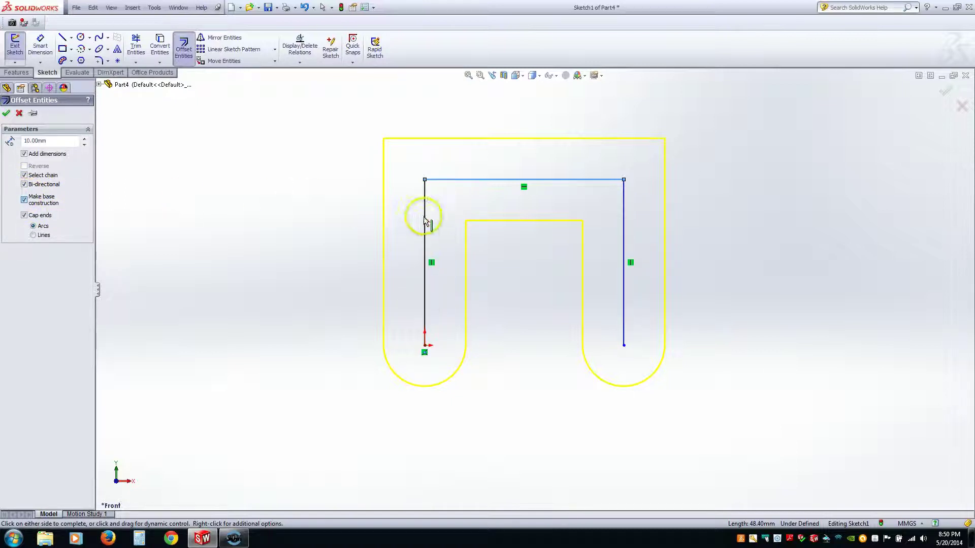
pyautogui.click(84, 203)
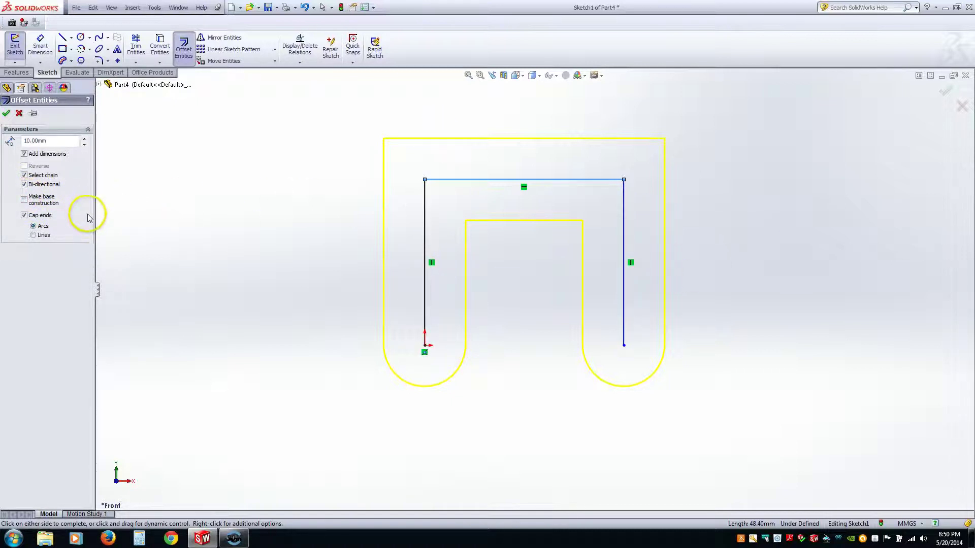
pyautogui.click(6, 113)
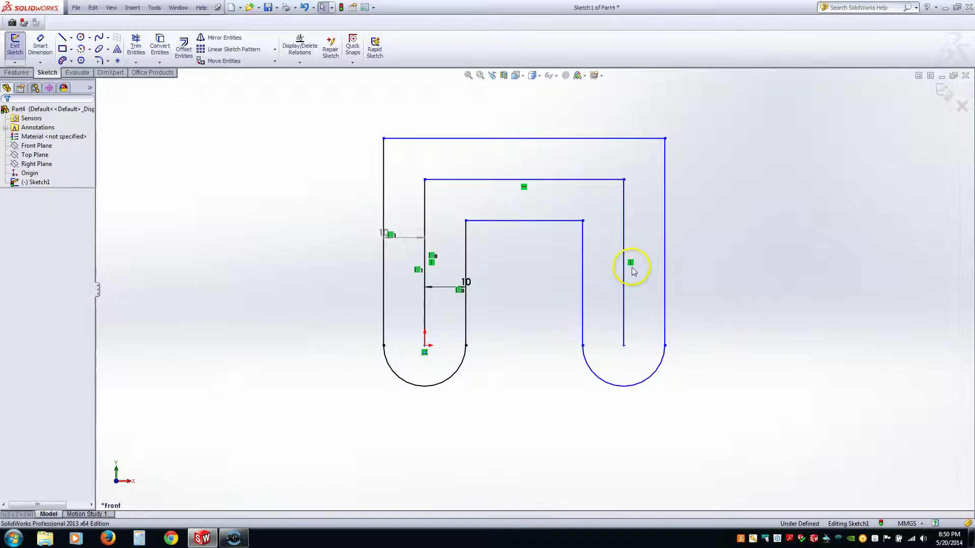
# Inspect the arc-capped offset from a tilted view and undo it back to the open three-line profile.
pyautogui.click(45, 184)
pyautogui.click(568, 315)
pyautogui.scroll(1, 563, 315)
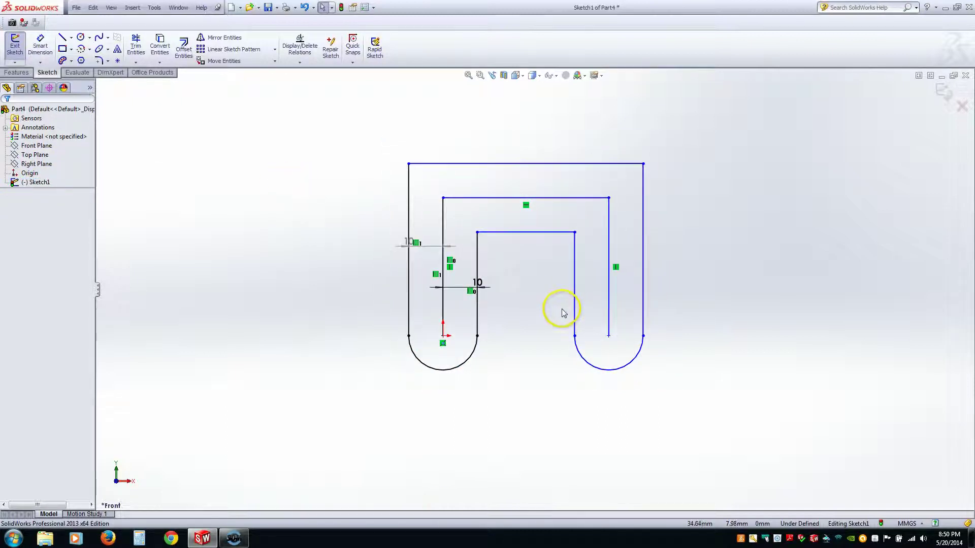
pyautogui.moveTo(562, 299)
pyautogui.mouseDown(button='middle')
pyautogui.moveTo(570, 266)
pyautogui.moveTo(582, 270)
pyautogui.mouseUp(button='middle')
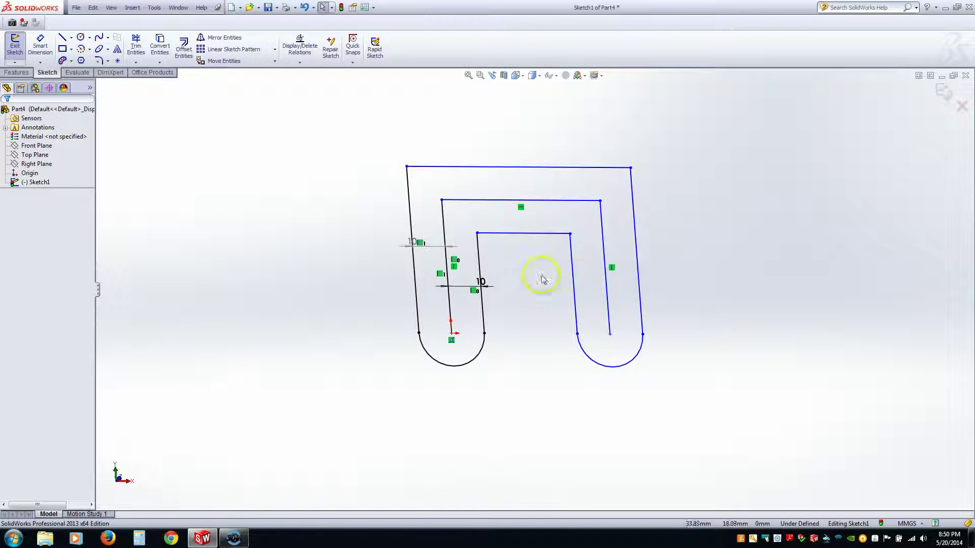
pyautogui.click(184, 49)
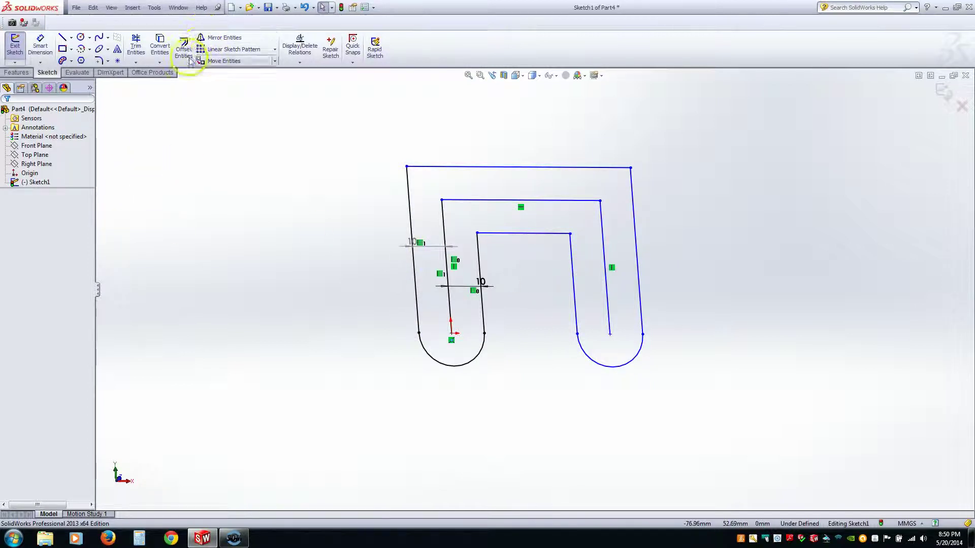
pyautogui.click(522, 250)
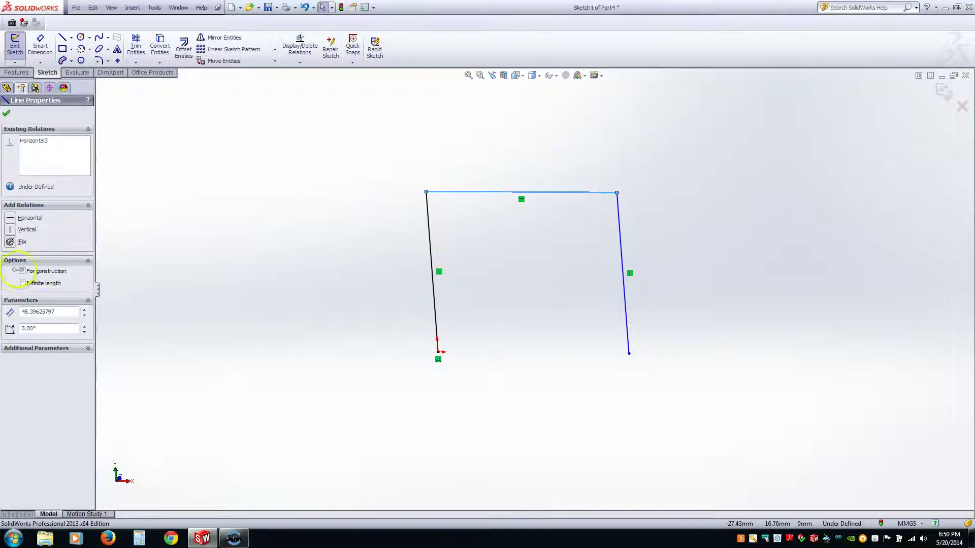
# Offset the three-line profile 10 mm in both directions with arc end caps, making the base lines construction geometry.
pyautogui.click(184, 48)
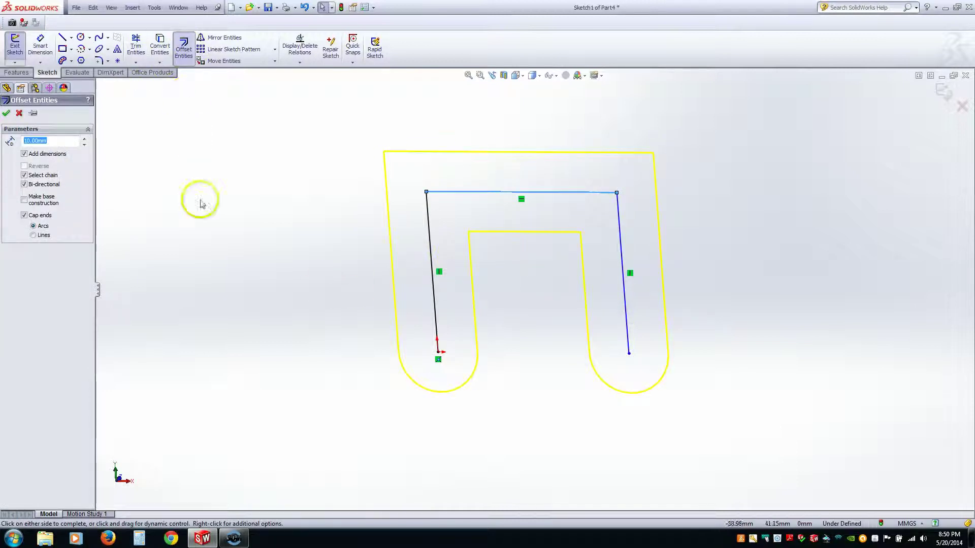
pyautogui.click(40, 205)
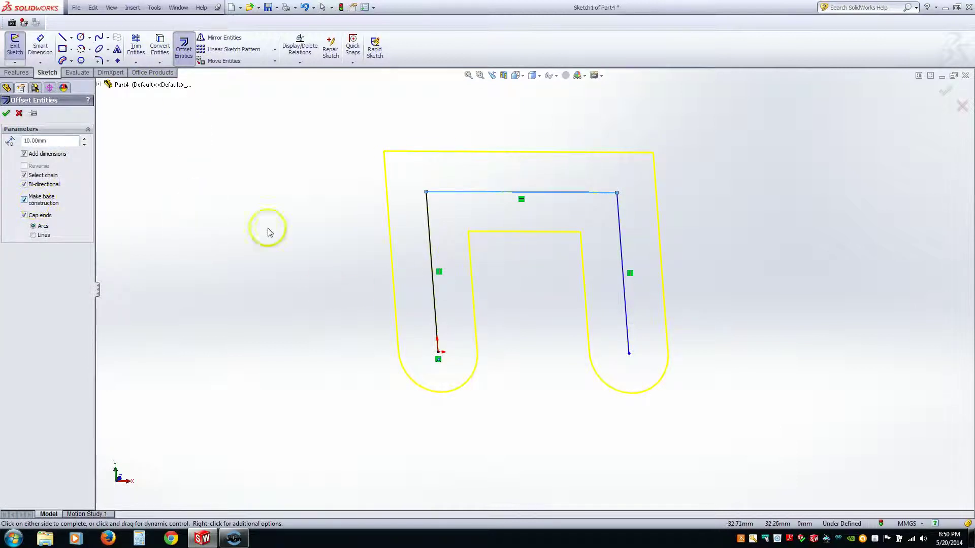
pyautogui.click(6, 113)
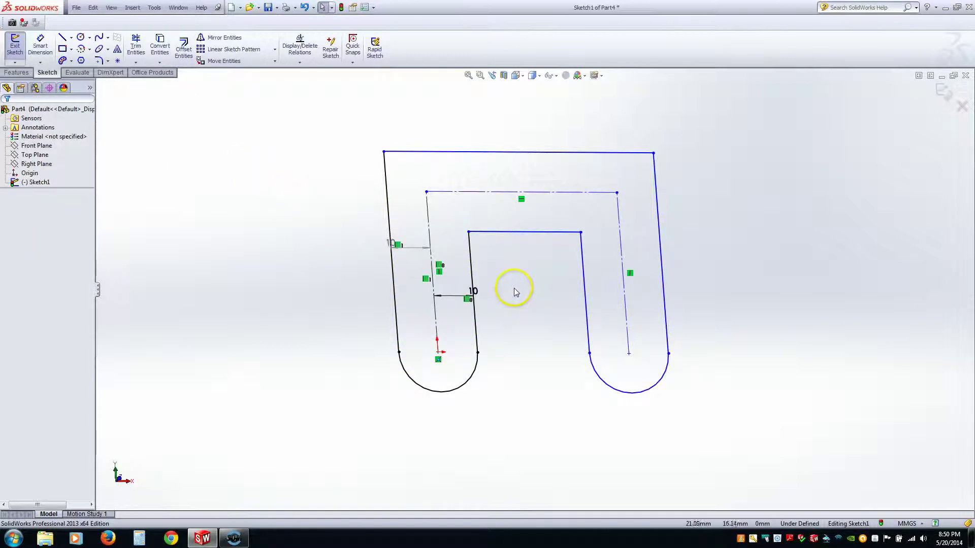
pyautogui.hotkey('ctrl', '1')
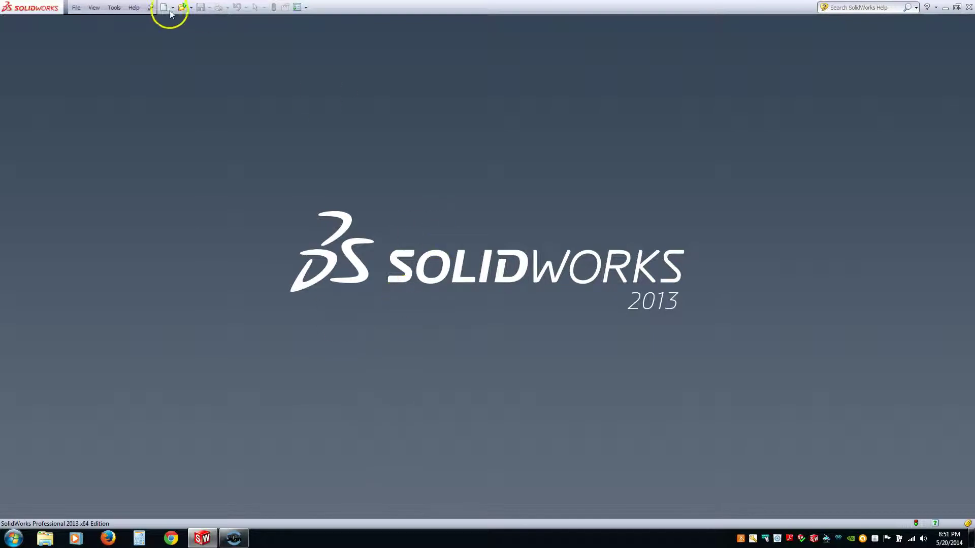
# Create a new document from the Part template.
pyautogui.click(79, 9)
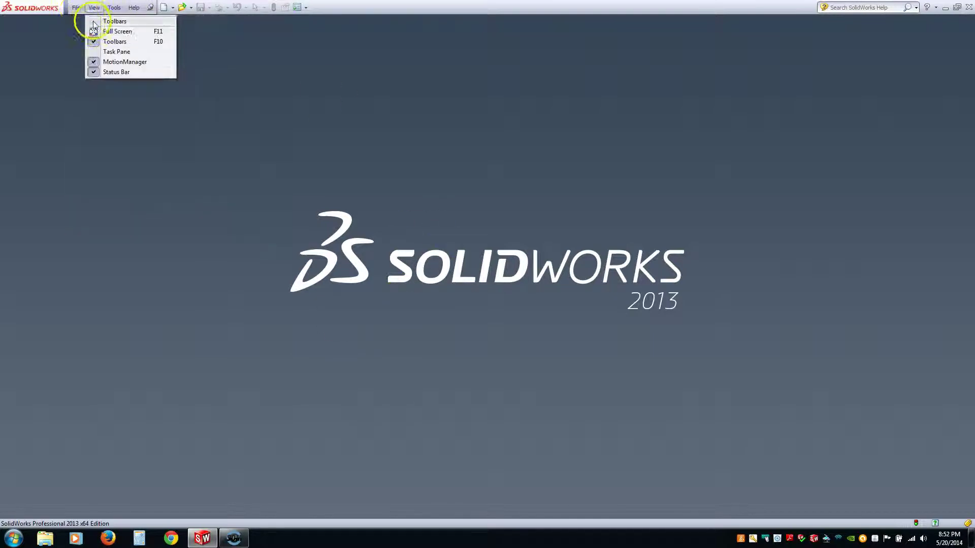
pyautogui.click(91, 22)
pyautogui.click(376, 166)
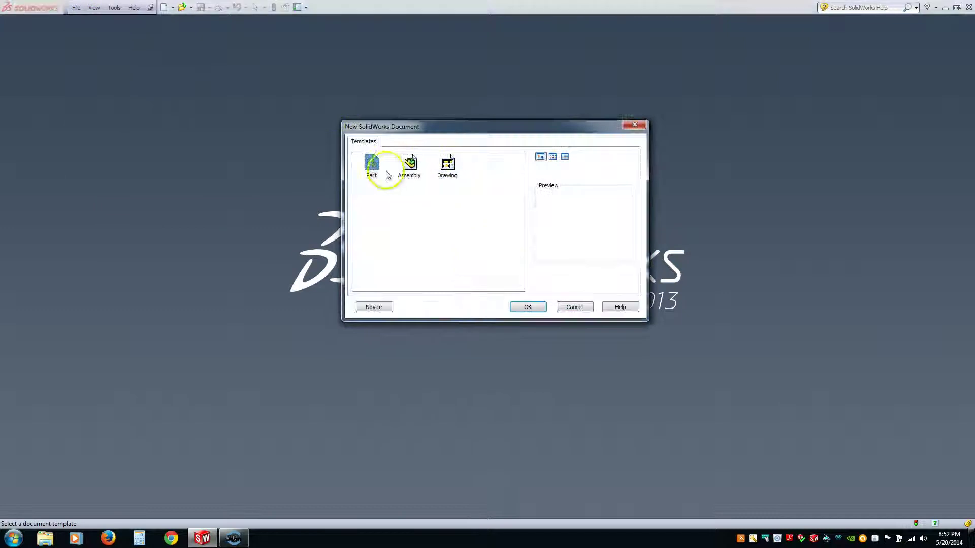
pyautogui.click(527, 308)
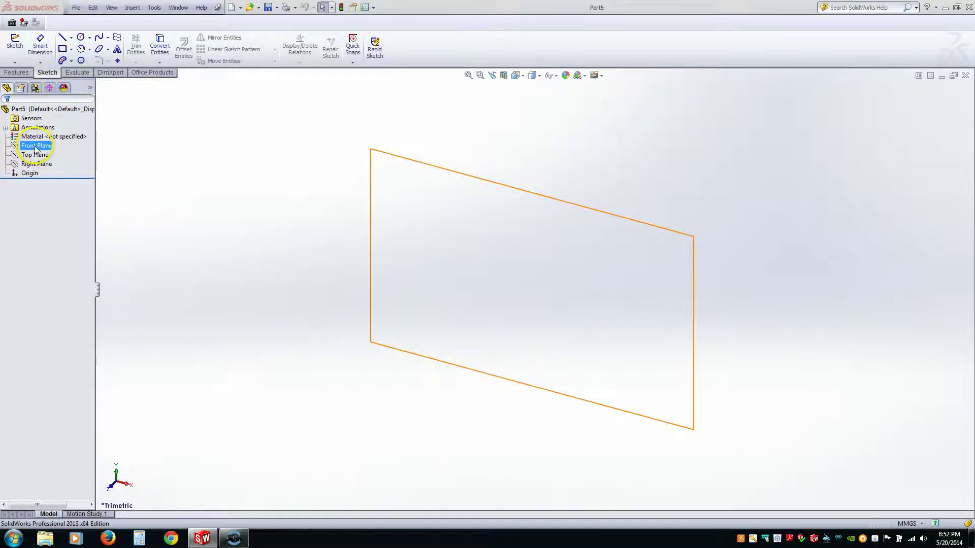
# Sketch a corner rectangle about 50 mm wide and 32 mm high from the origin on the Front Plane.
pyautogui.click(36, 146)
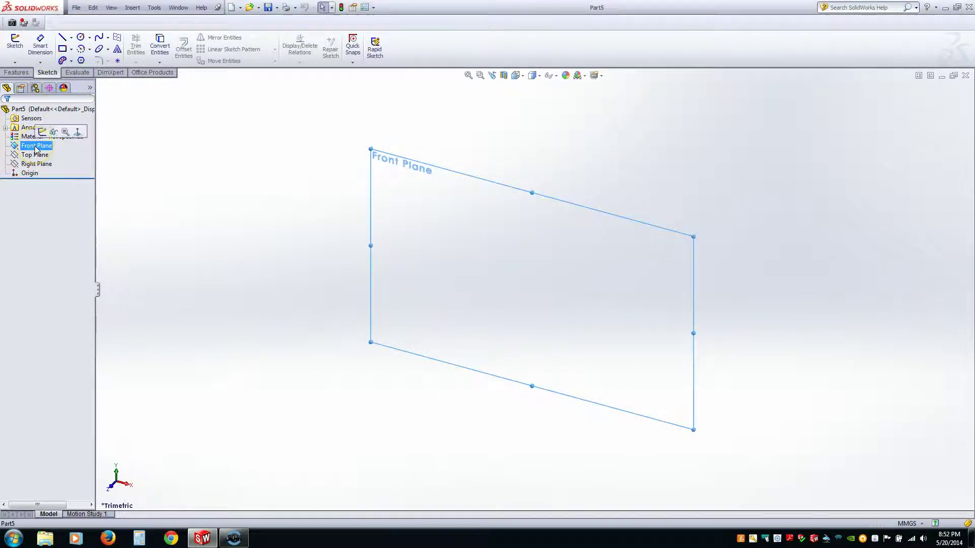
pyautogui.click(62, 50)
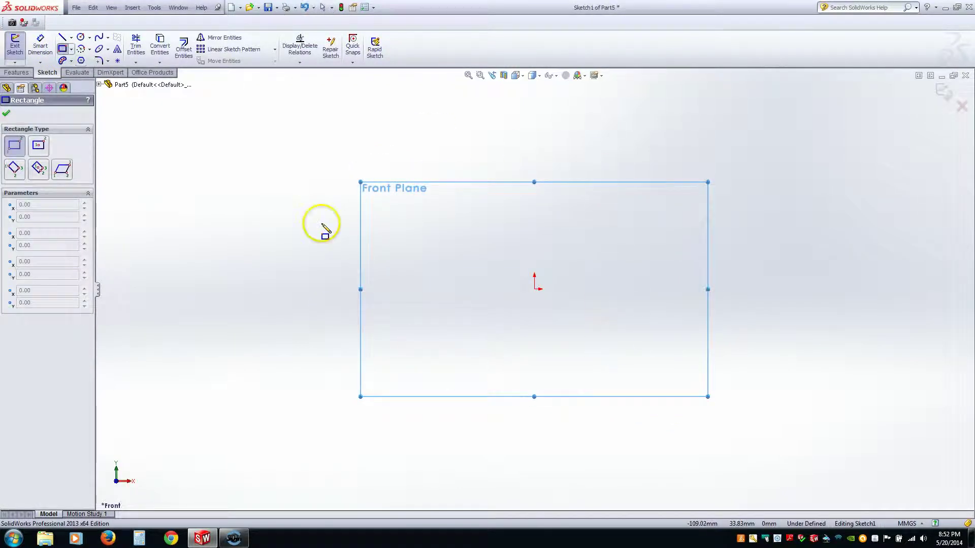
pyautogui.click(534, 289)
pyautogui.click(632, 226)
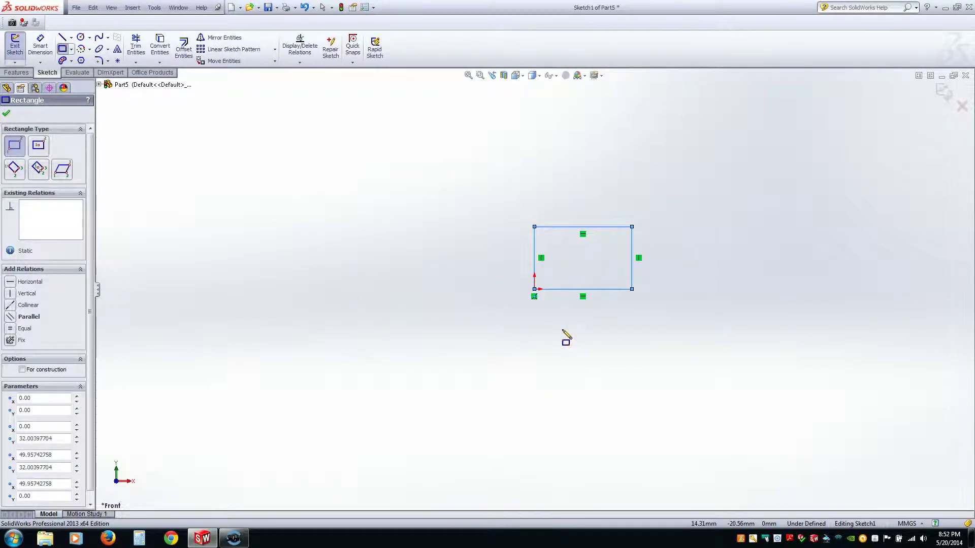
pyautogui.press('f')
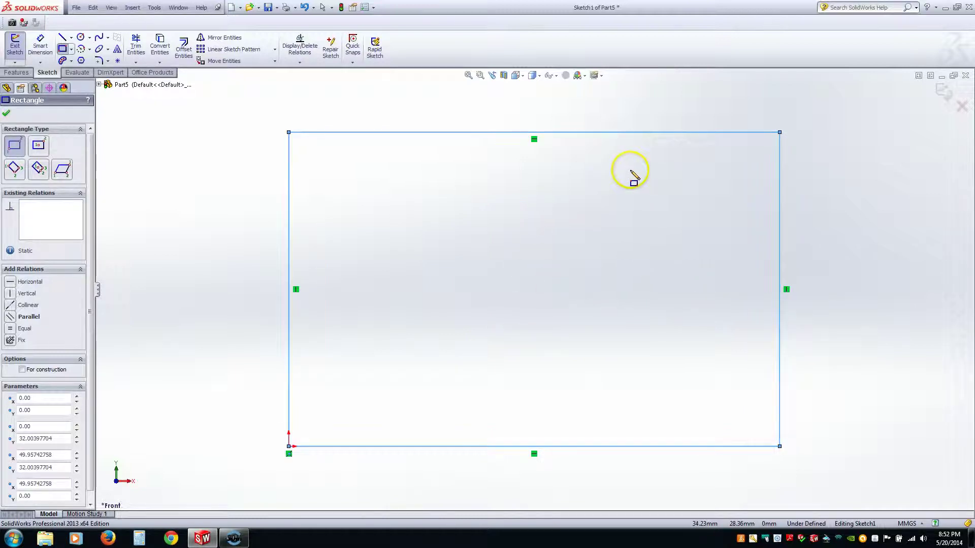
pyautogui.press('Escape')
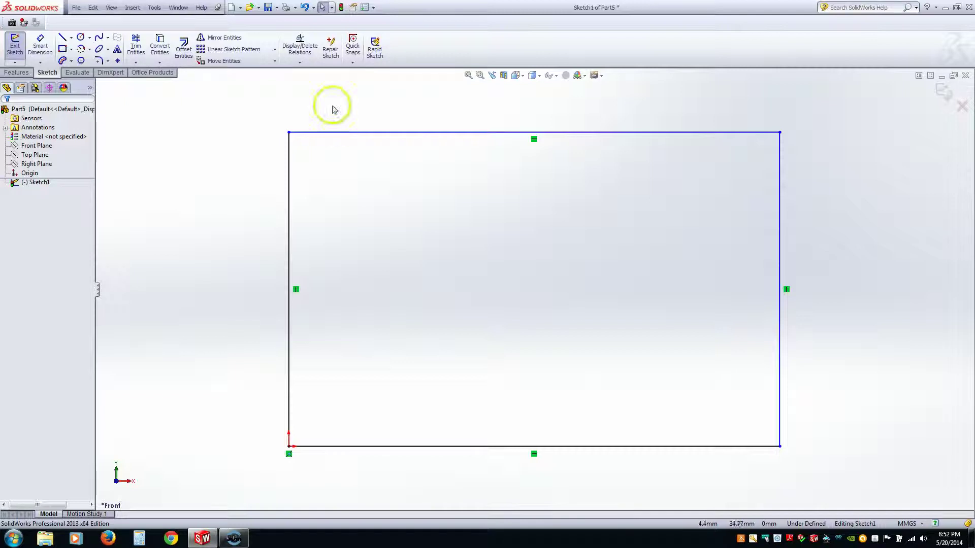
pyautogui.click(160, 62)
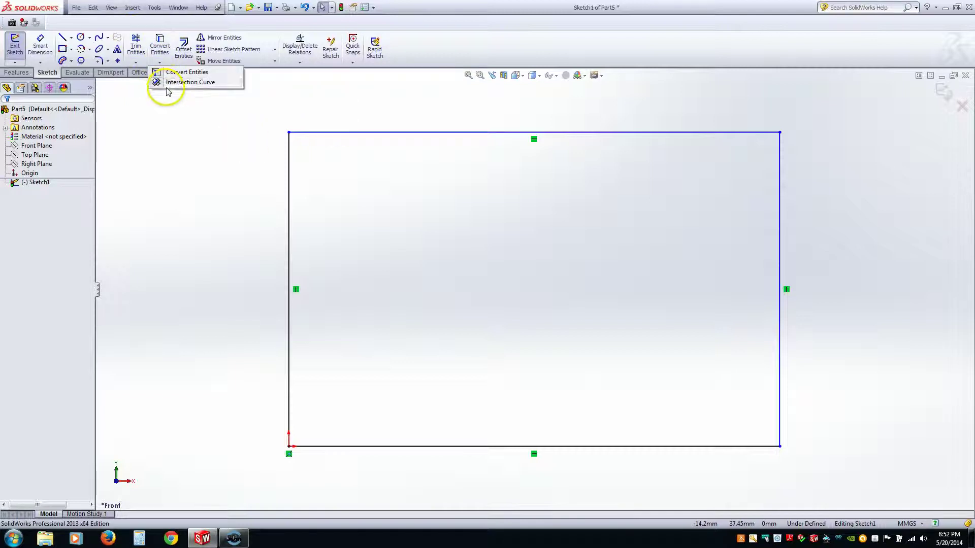
pyautogui.click(206, 218)
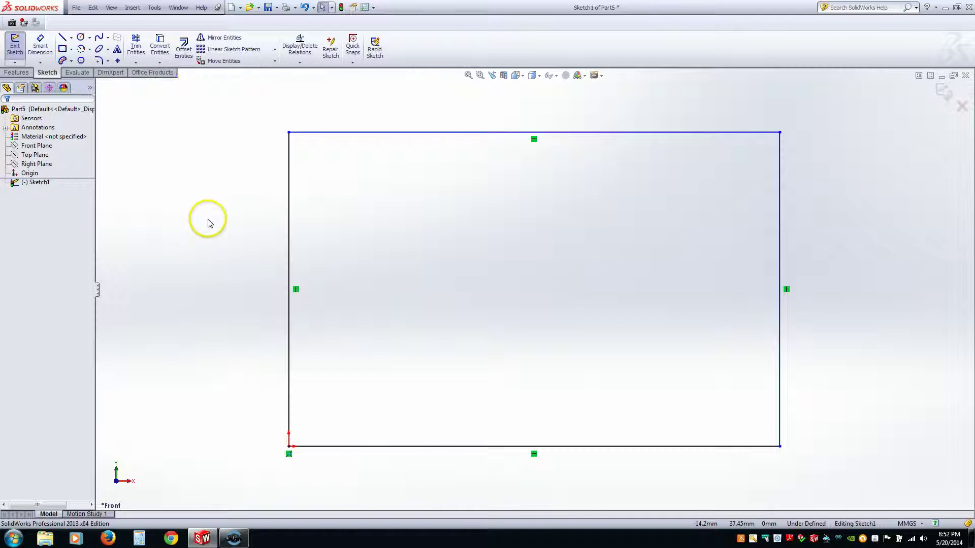
pyautogui.click(181, 65)
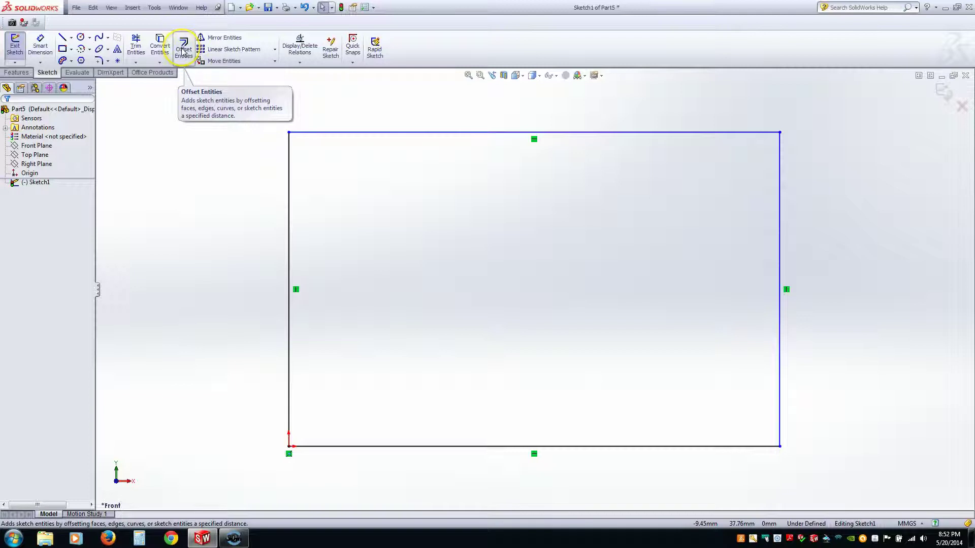
# Start a 10 mm bi-directional offset of the whole rectangle chain by picking its top line.
pyautogui.click(182, 51)
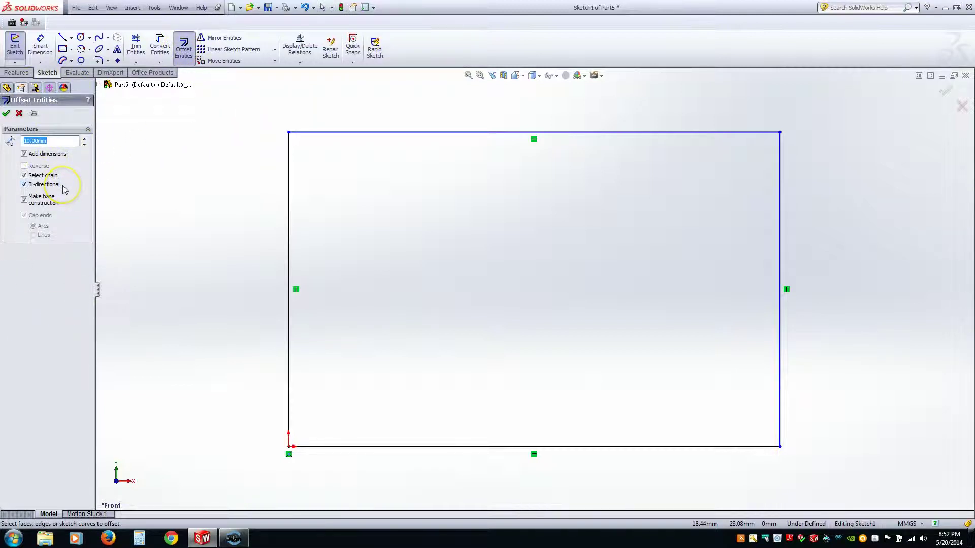
pyautogui.click(347, 133)
pyautogui.press('z')
pyautogui.press('z')
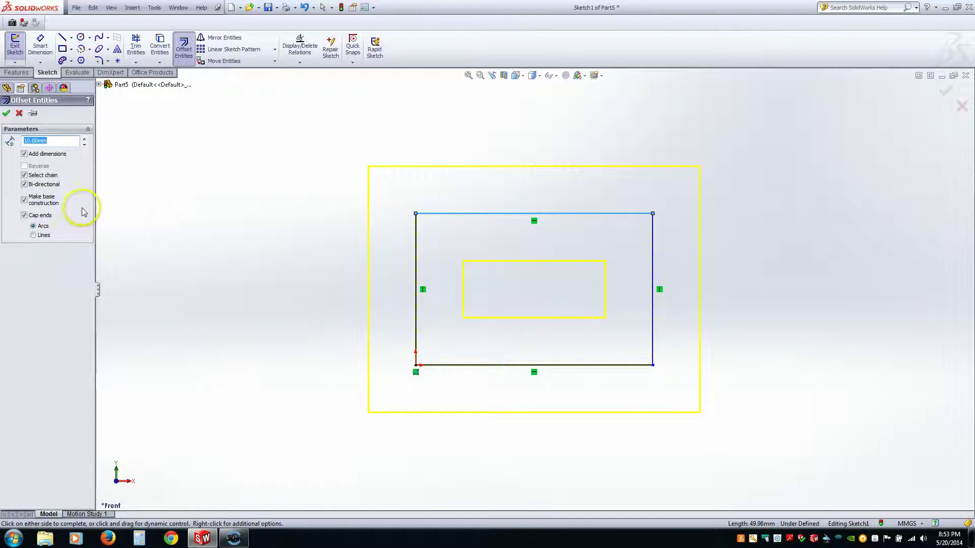
# Compare the outward and inward single offsets, restore the bi-directional option, and accept with the base rectangle as construction geometry.
pyautogui.click(24, 185)
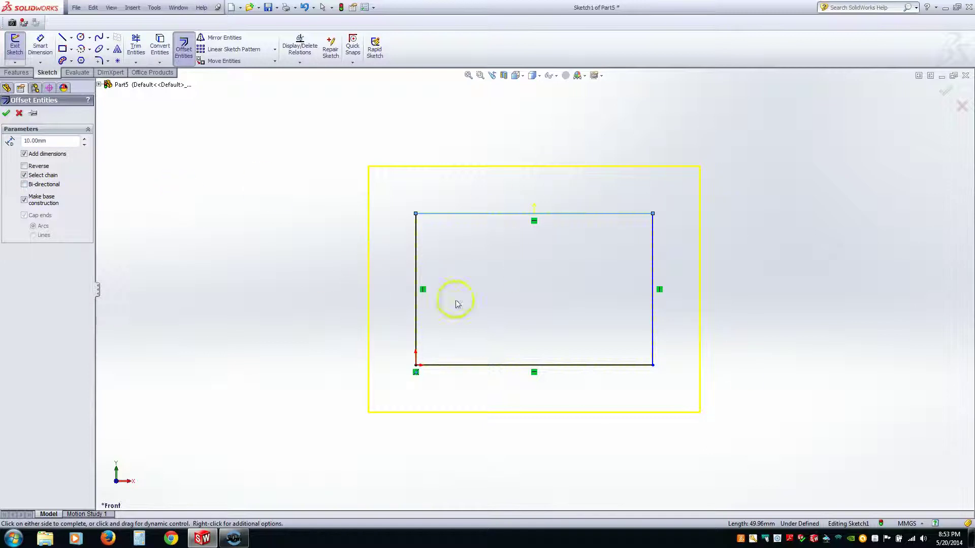
pyautogui.click(25, 167)
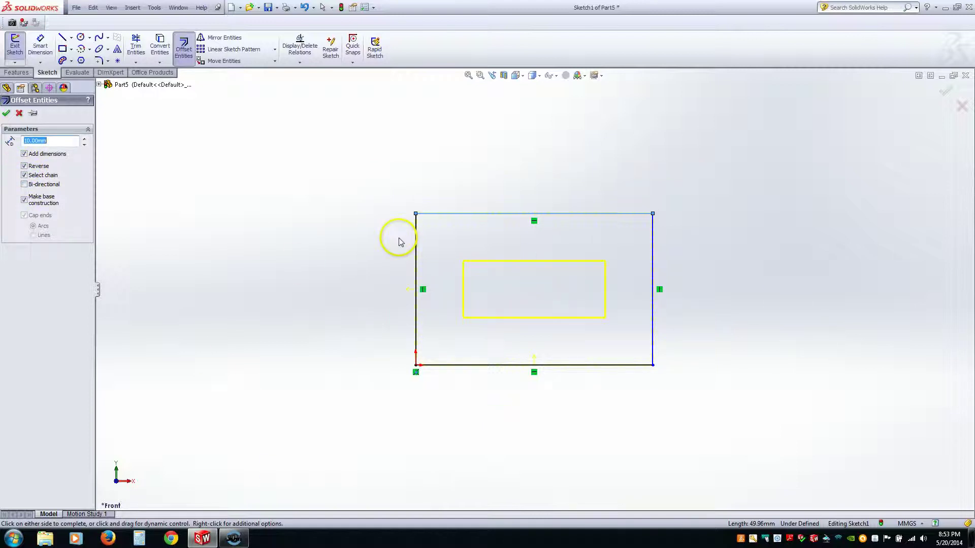
pyautogui.click(25, 185)
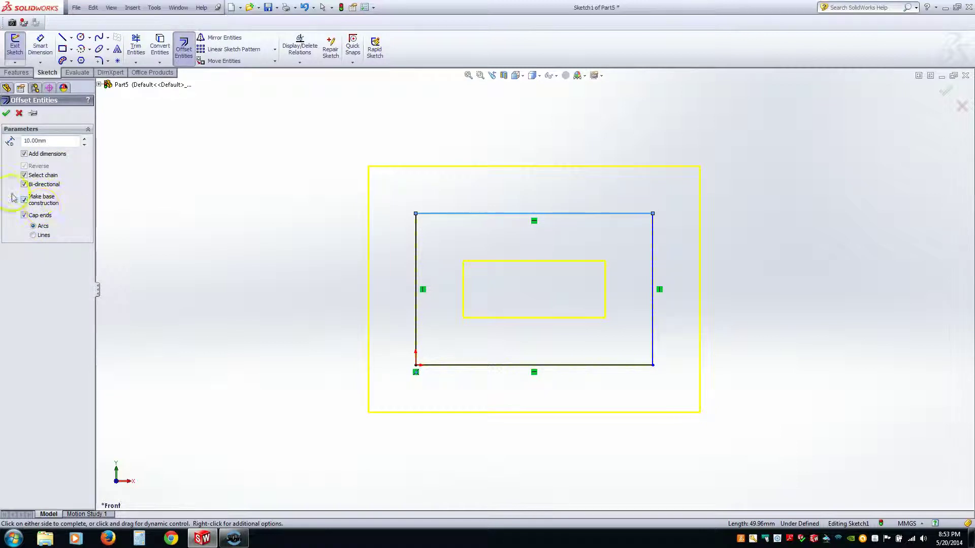
pyautogui.click(31, 201)
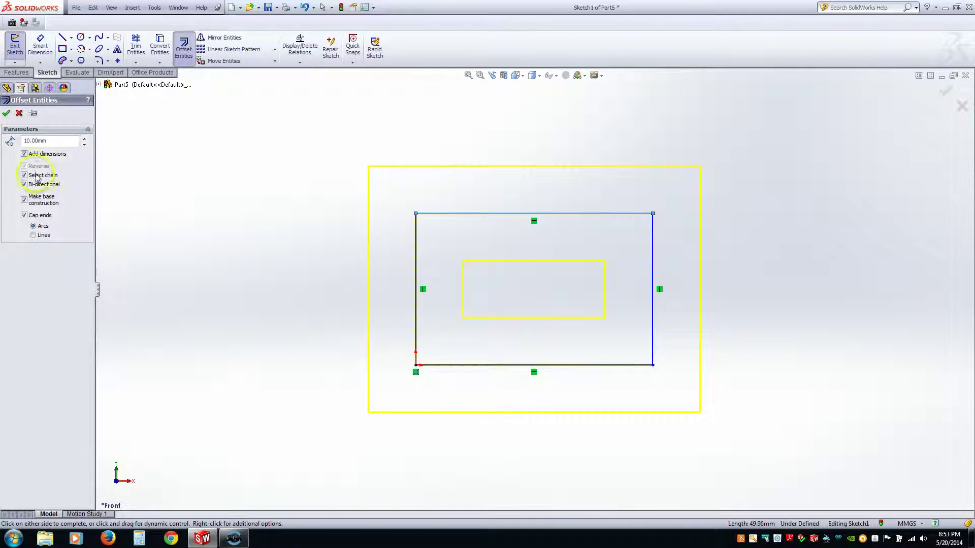
pyautogui.click(8, 114)
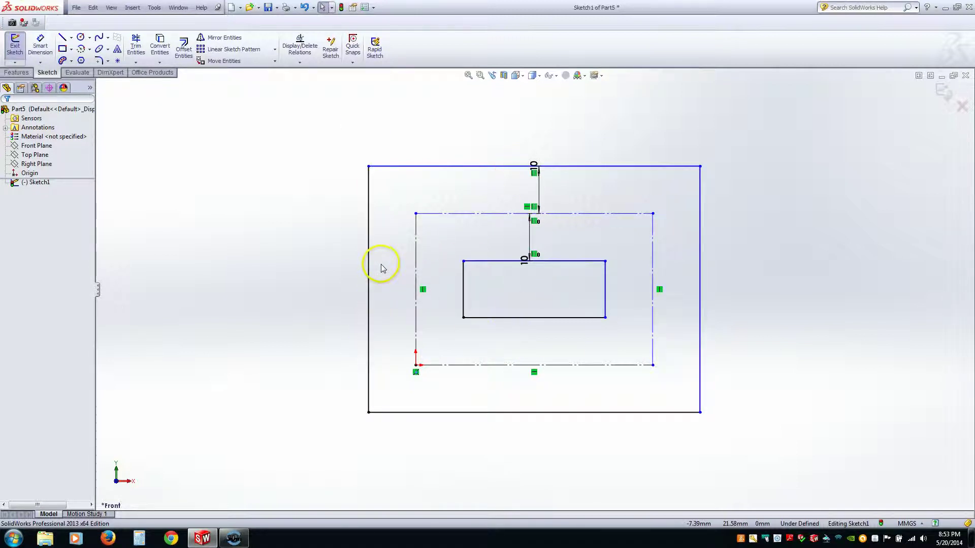
# Undo the bi-directional offset of the rectangle and delete the rectangle's bottom line to leave an open three-line profile.
pyautogui.hotkey('ctrl', 'z')
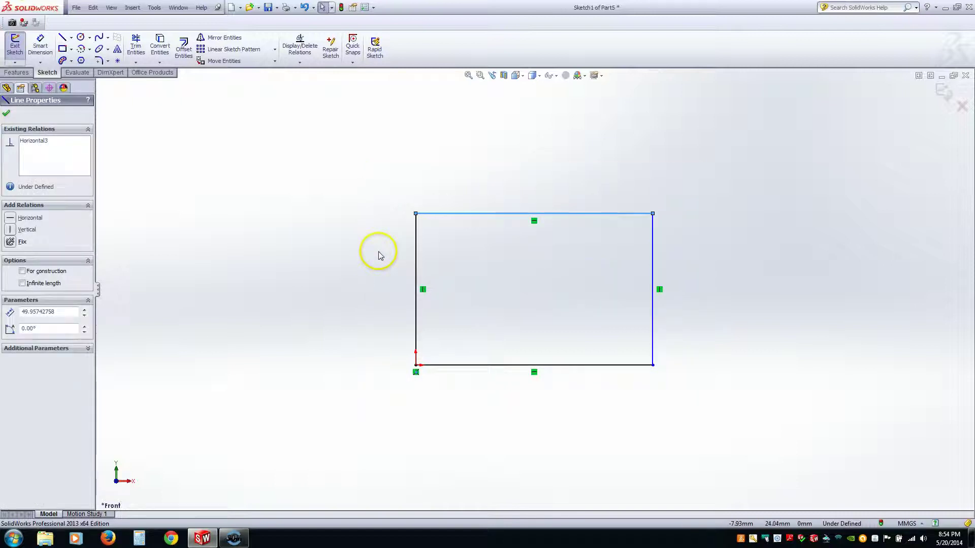
pyautogui.click(183, 50)
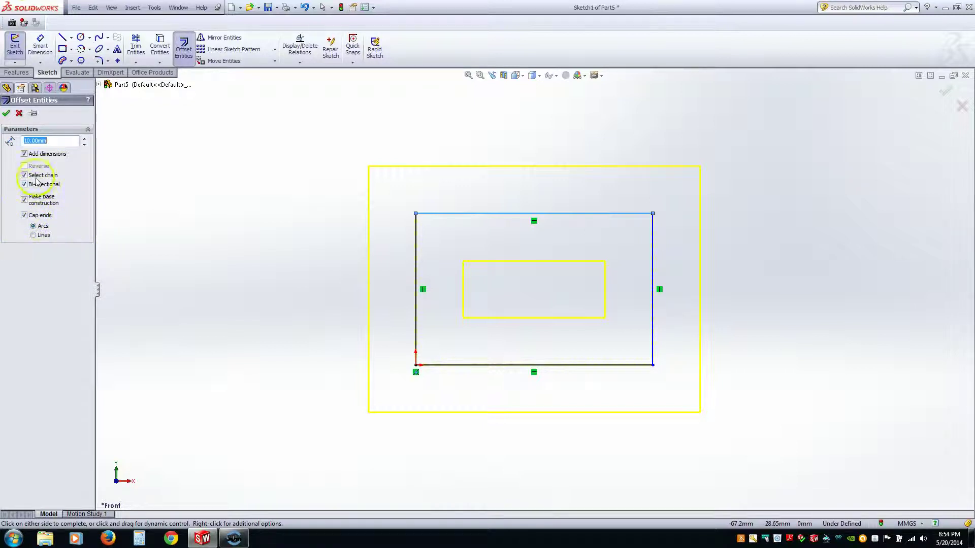
pyautogui.click(19, 112)
pyautogui.click(587, 368)
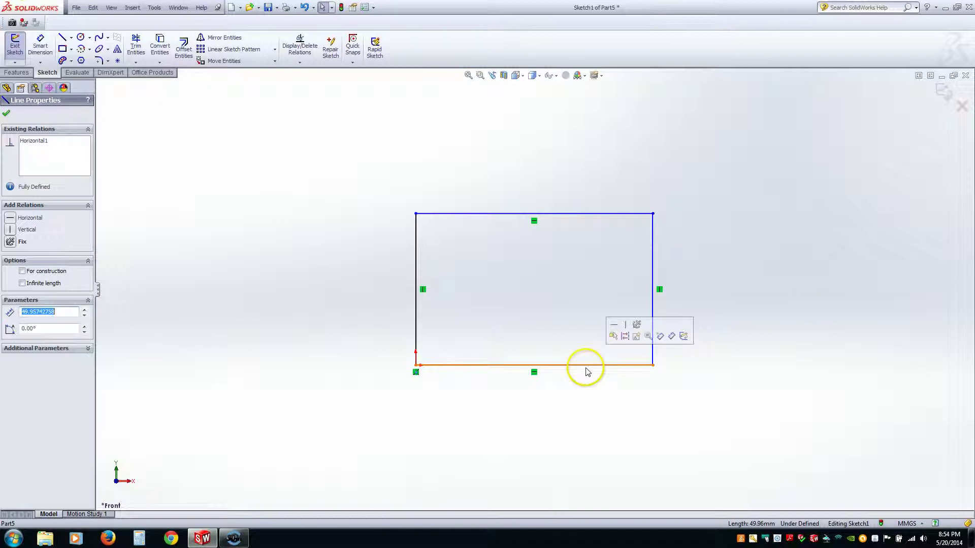
pyautogui.press('Delete')
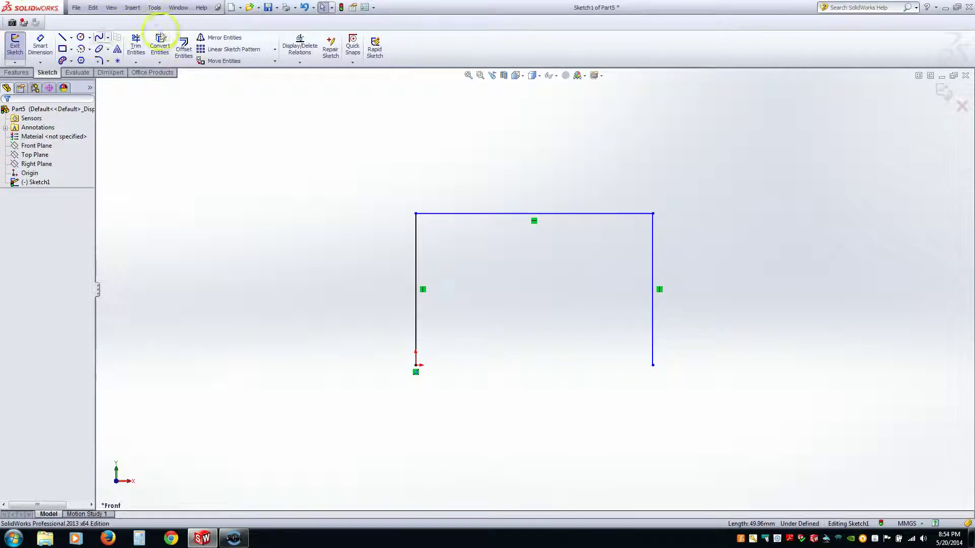
# Offset the open three-line chain 10 mm bi-directionally, with the base as construction geometry and the ends capped by arcs.
pyautogui.click(184, 49)
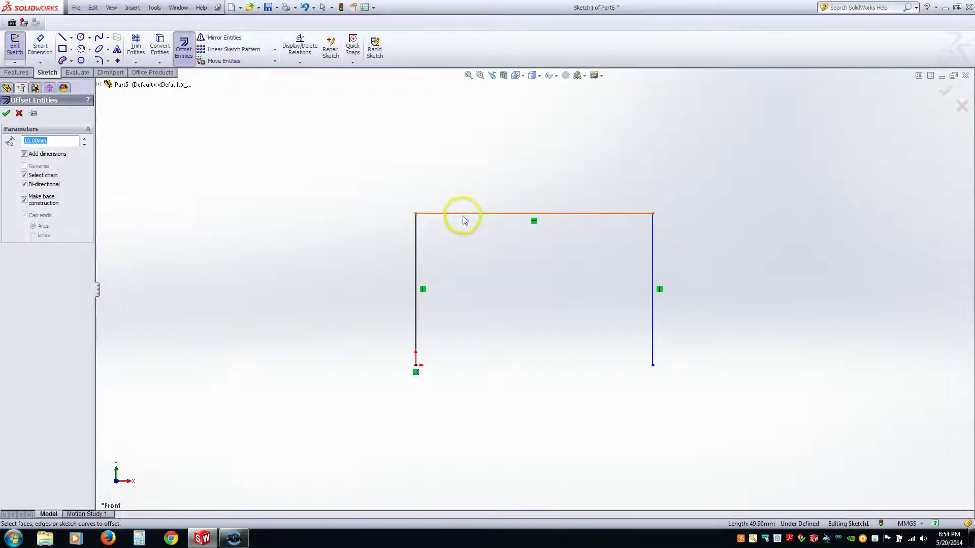
pyautogui.click(464, 216)
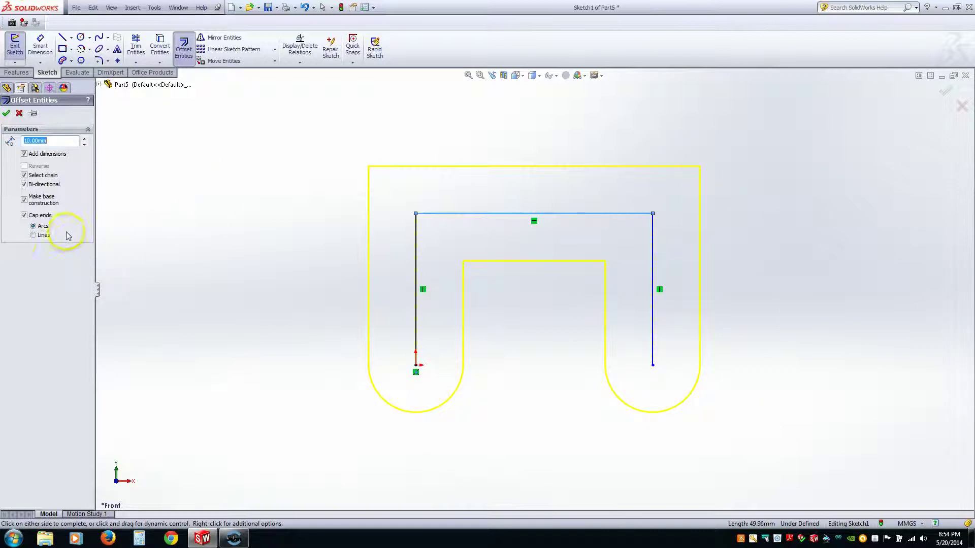
pyautogui.click(45, 240)
pyautogui.click(46, 227)
pyautogui.hotkey('ctrl', 'a')
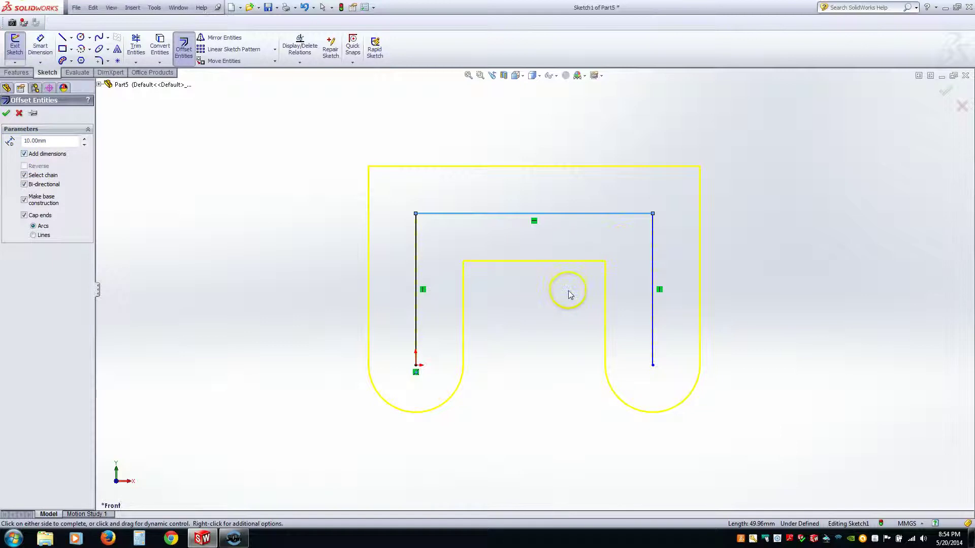
pyautogui.scroll(2, 569, 291)
pyautogui.scroll(-1, 568, 294)
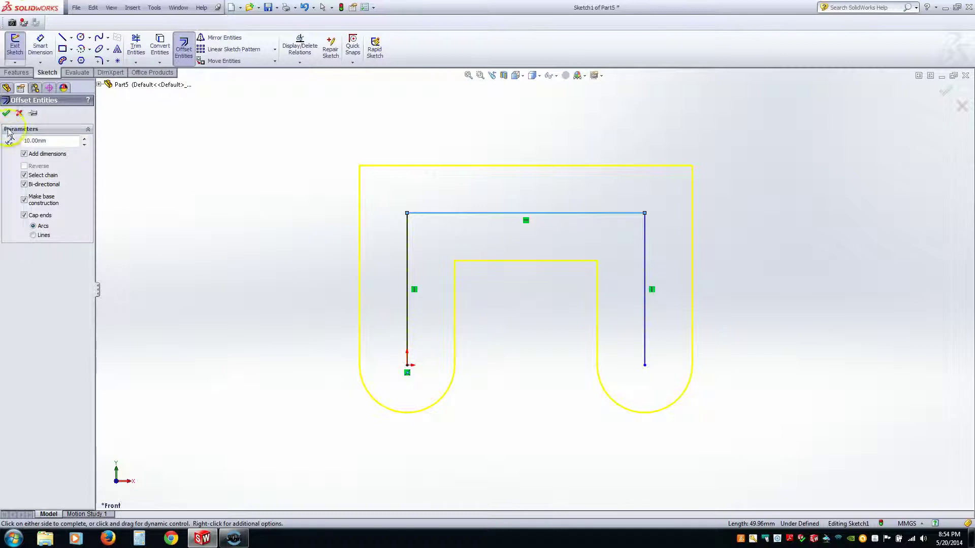
pyautogui.click(6, 114)
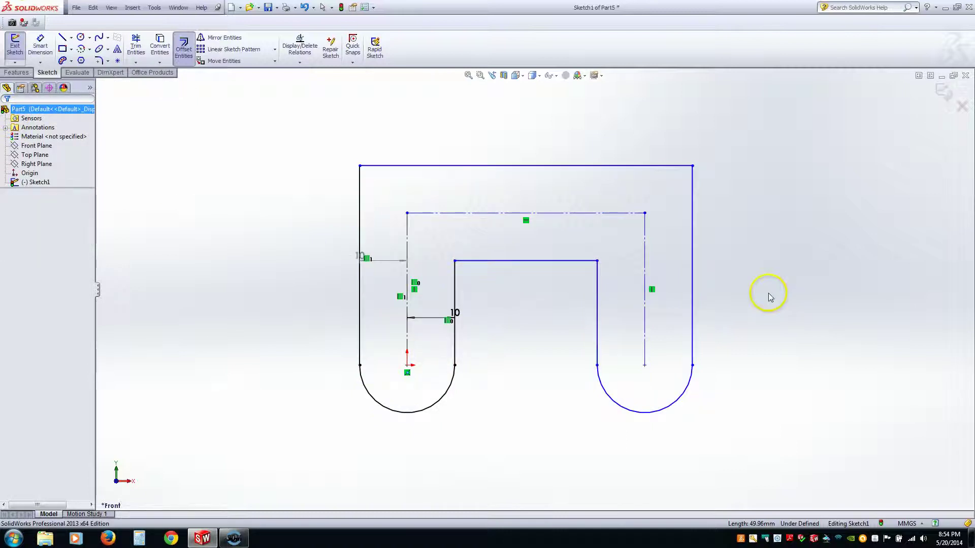
# Offset only the profile's outer left vertical line 5 mm outward, without chain selection or bi-directional, making the base line construction geometry.
pyautogui.press('f')
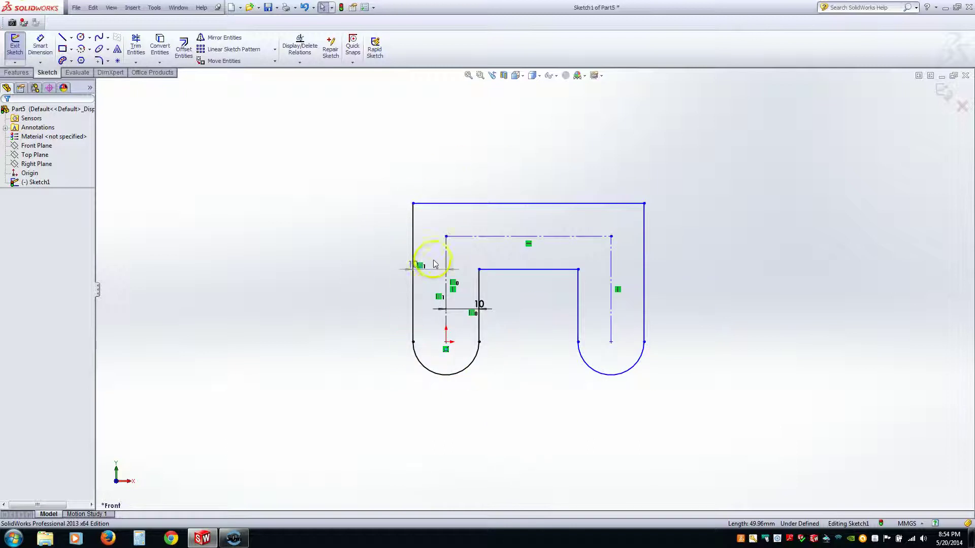
pyautogui.press('z')
pyautogui.scroll(-2, 450, 253)
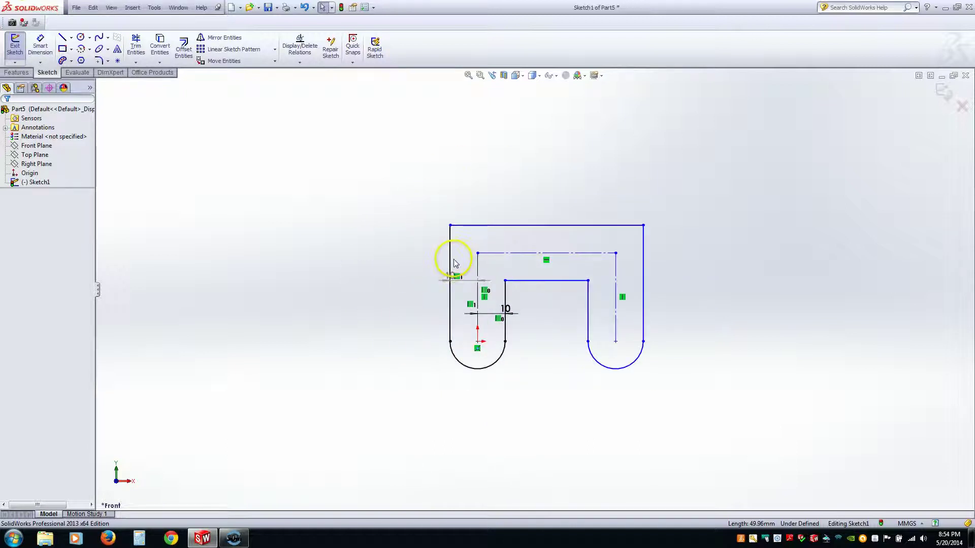
pyautogui.click(449, 246)
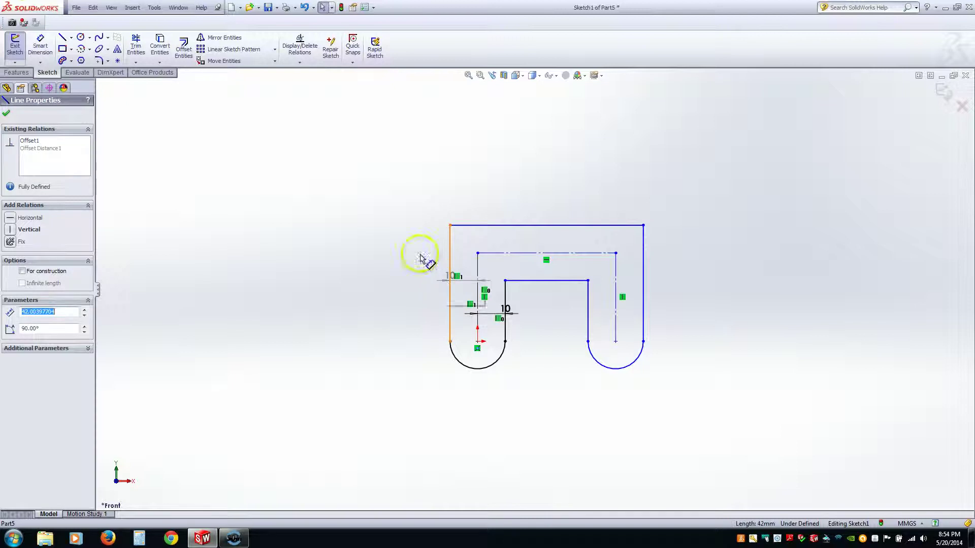
pyautogui.click(407, 168)
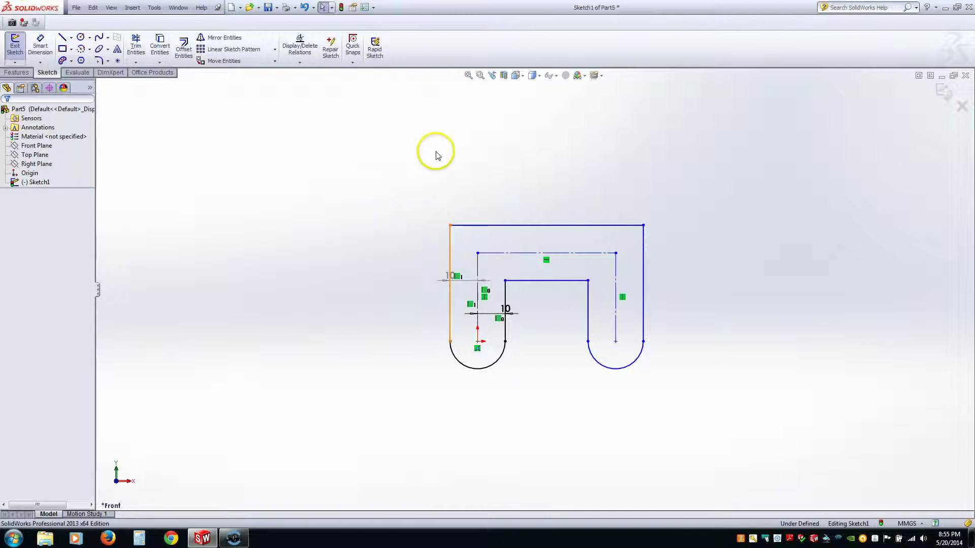
pyautogui.click(183, 51)
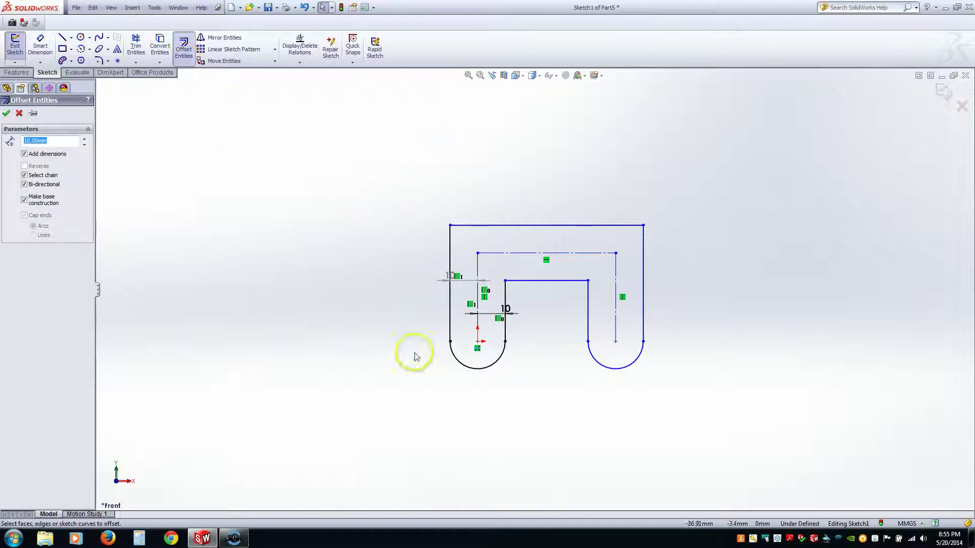
pyautogui.click(451, 251)
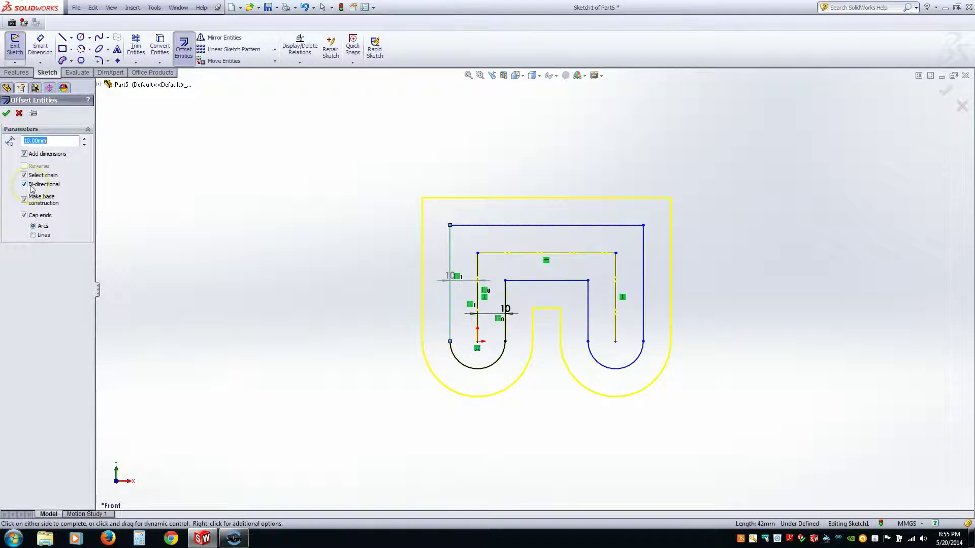
pyautogui.click(24, 166)
pyautogui.click(24, 175)
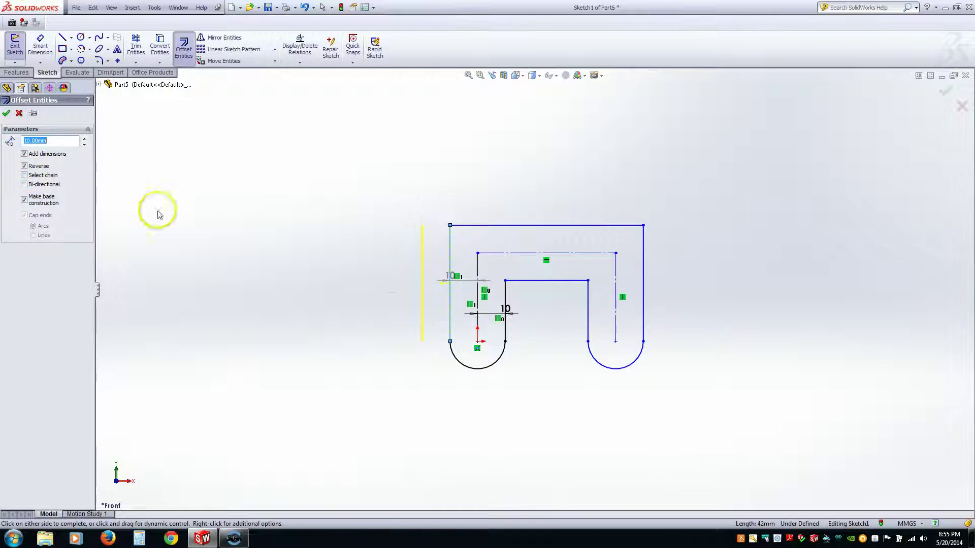
pyautogui.click(24, 167)
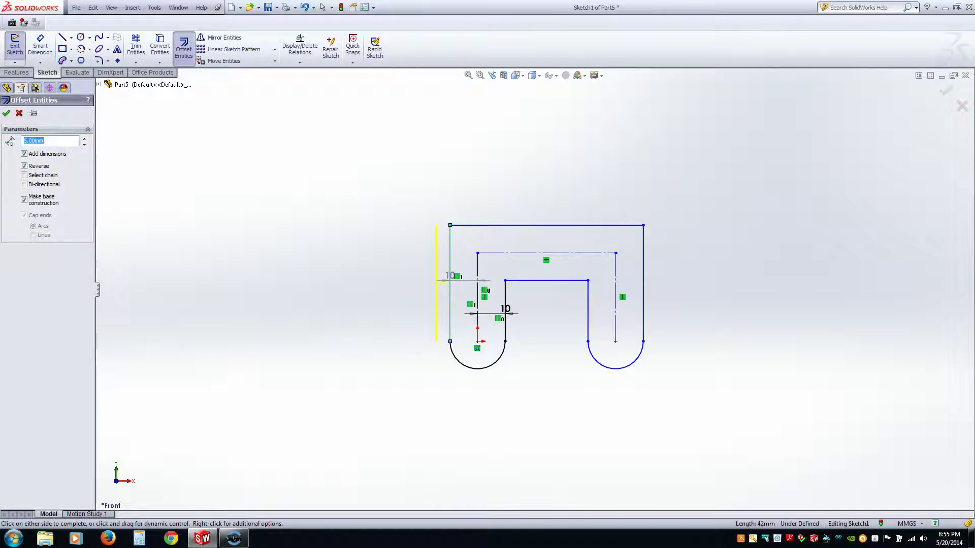
pyautogui.press('Return')
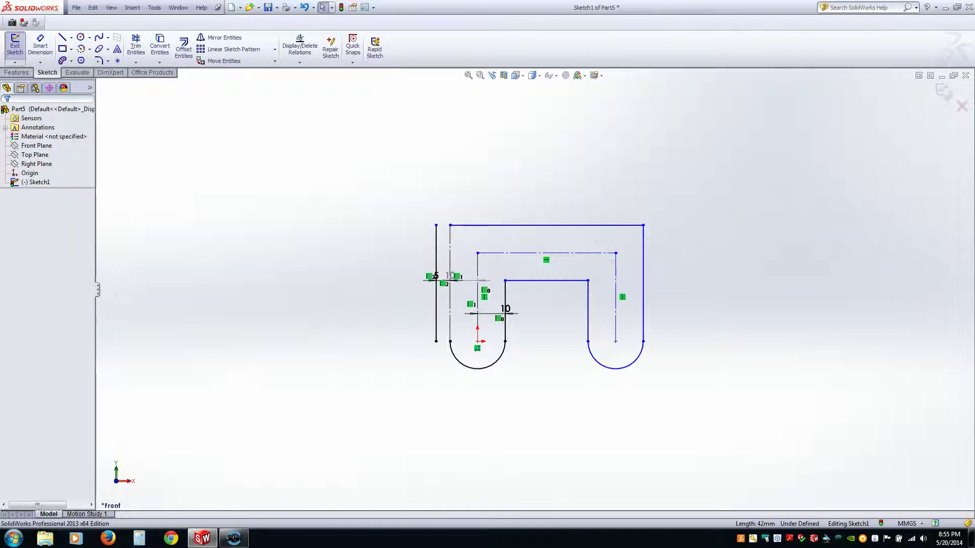
# Change the profile's outer left line back to solid geometry and make the line 5 mm outside it construction geometry.
pyautogui.scroll(-1, 565, 250)
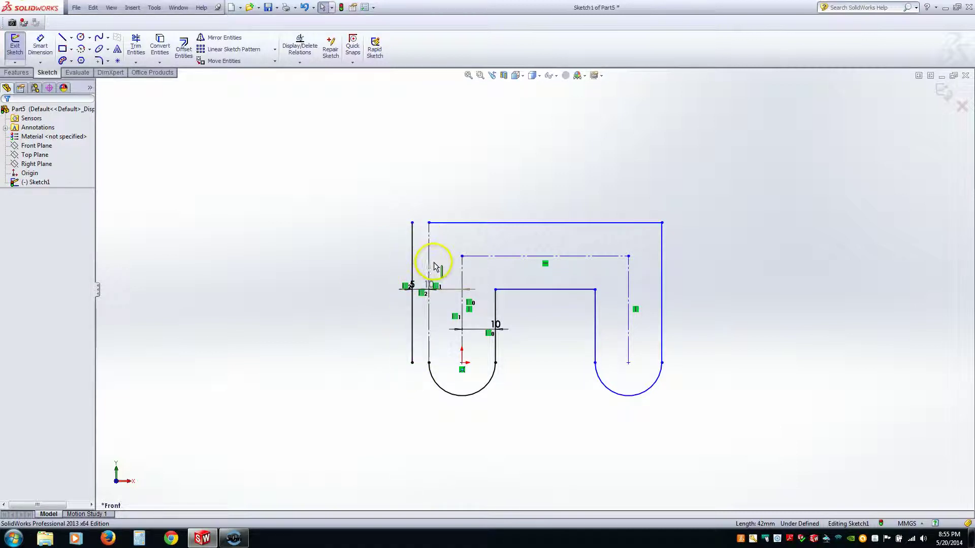
pyautogui.scroll(-2, 431, 257)
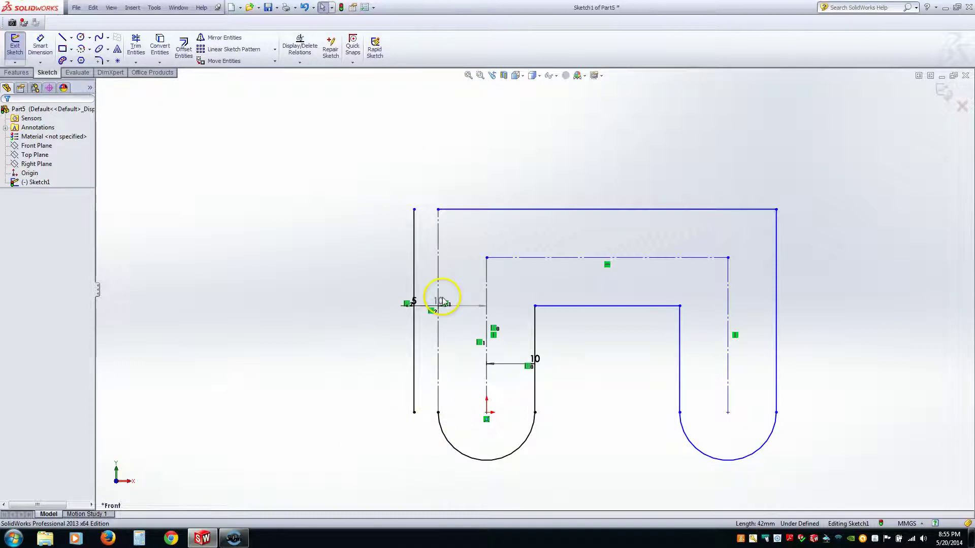
pyautogui.click(438, 253)
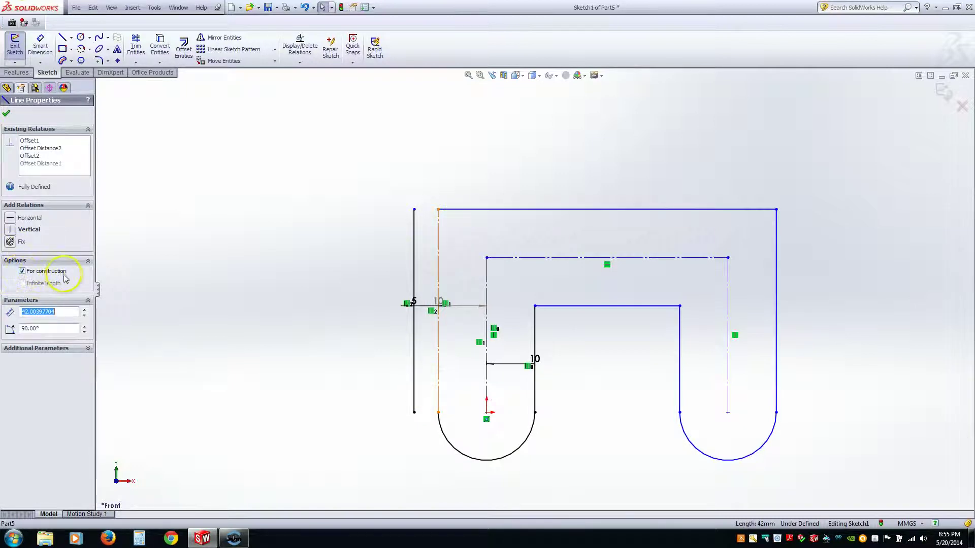
pyautogui.click(22, 271)
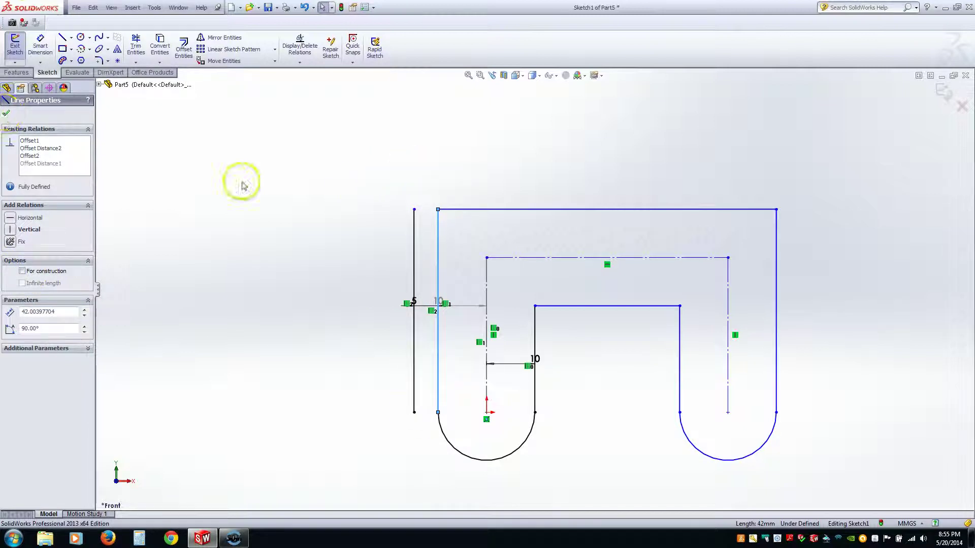
pyautogui.click(7, 114)
pyautogui.press('Escape')
pyautogui.click(416, 257)
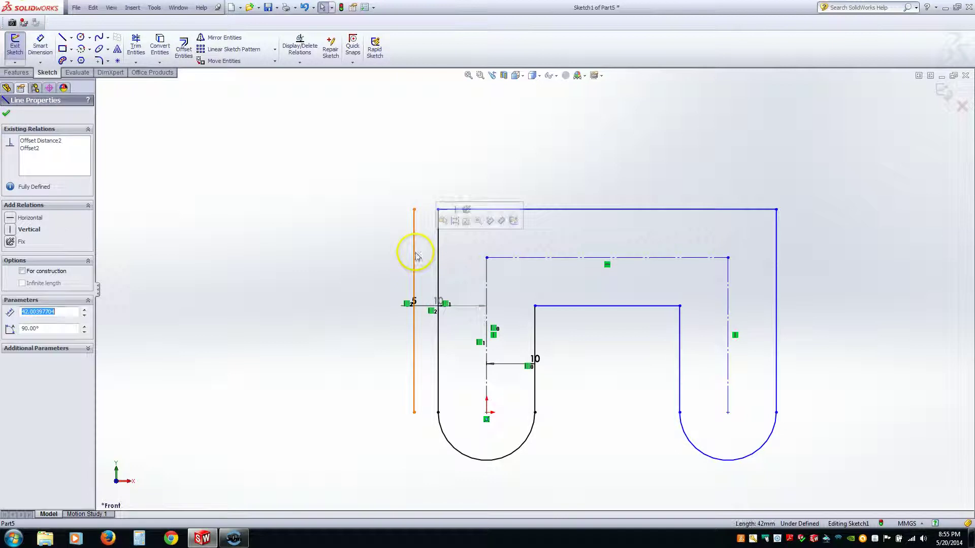
pyautogui.click(23, 271)
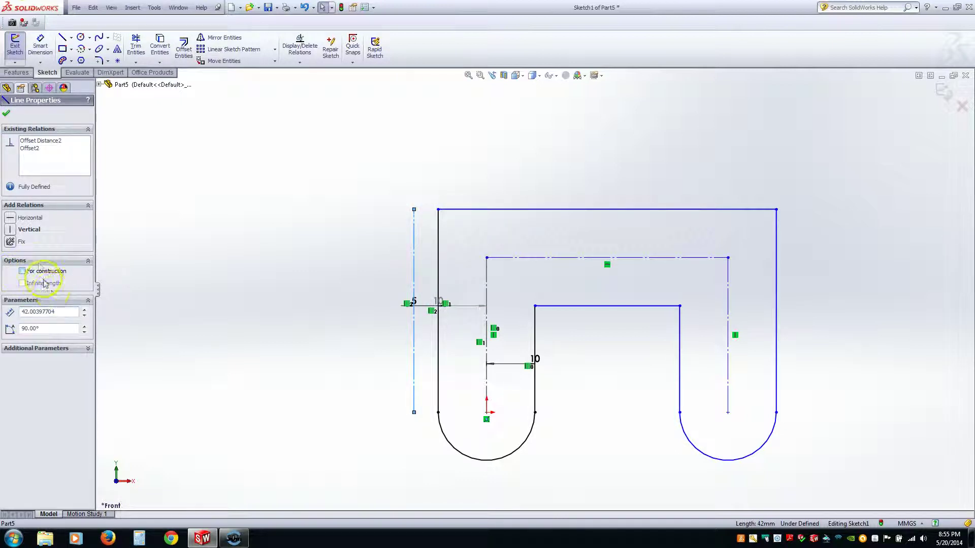
pyautogui.click(6, 116)
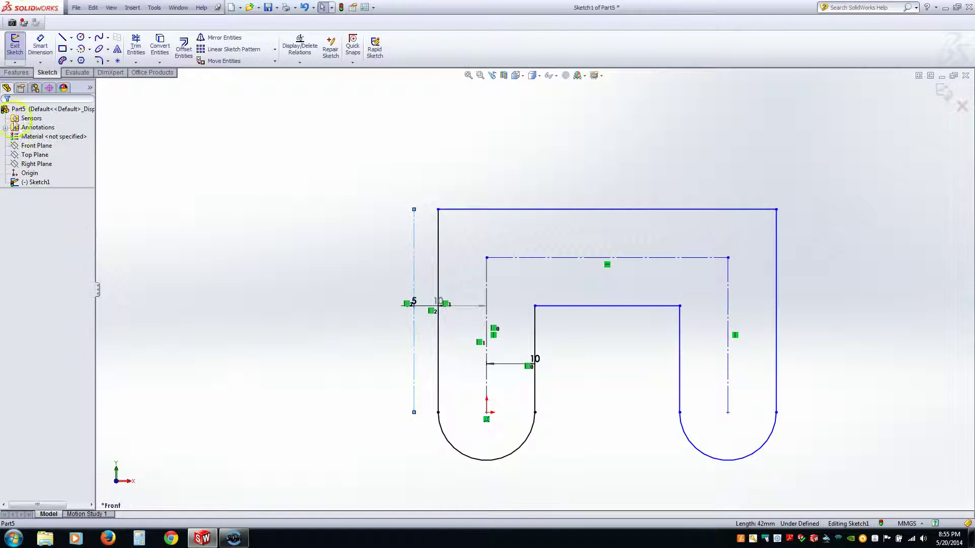
# Delete the three construction lines running inside the arc-capped profile.
pyautogui.click(526, 258)
pyautogui.press('Delete')
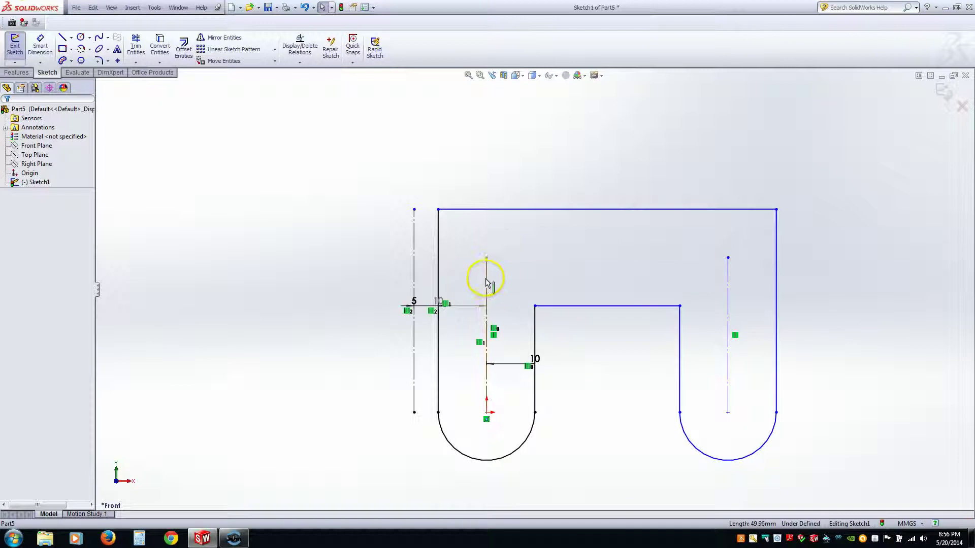
pyautogui.press('Delete')
pyautogui.press('Delete')
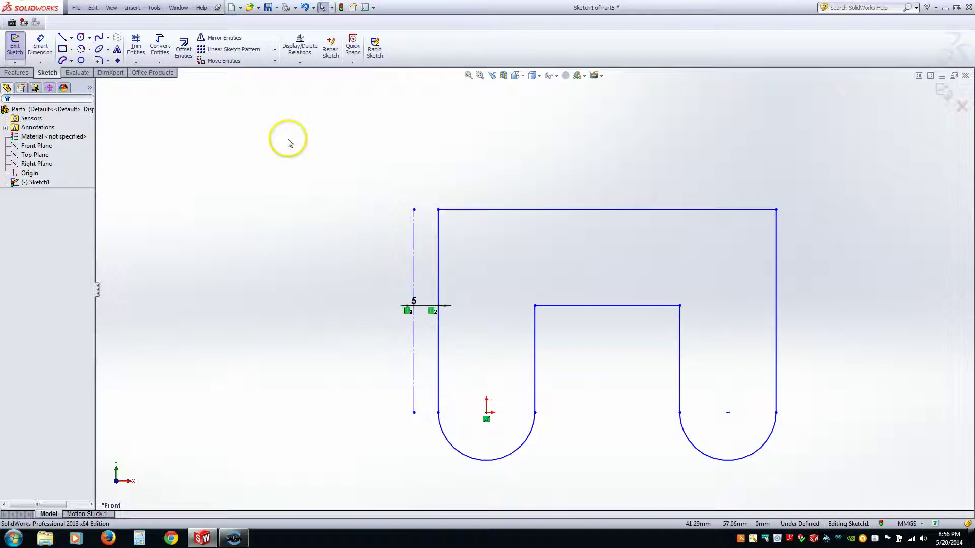
# Try mirroring the box-selected profile together with its construction line, and undo the mirror.
pyautogui.moveTo(294, 129)
pyautogui.mouseDown()
pyautogui.moveTo(857, 411)
pyautogui.moveTo(917, 474)
pyautogui.mouseUp()
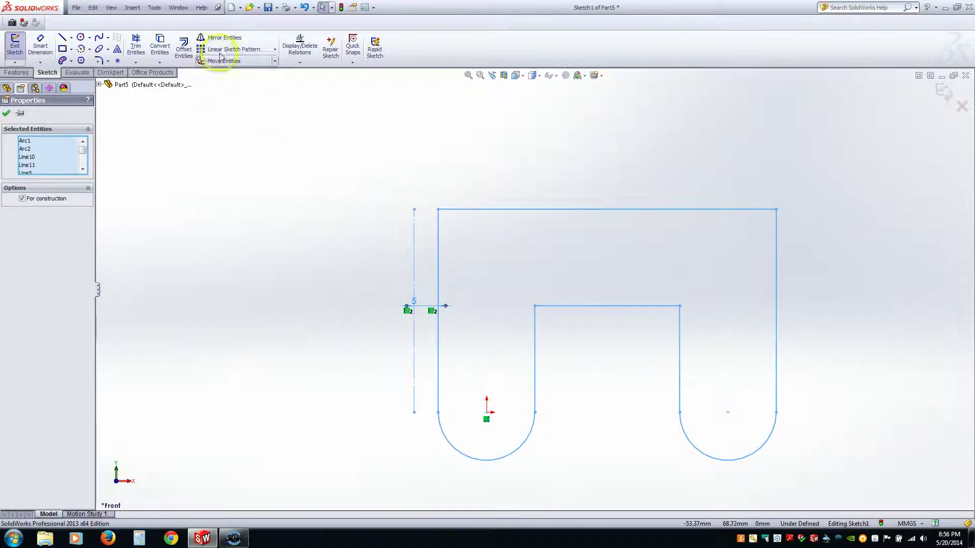
pyautogui.click(220, 38)
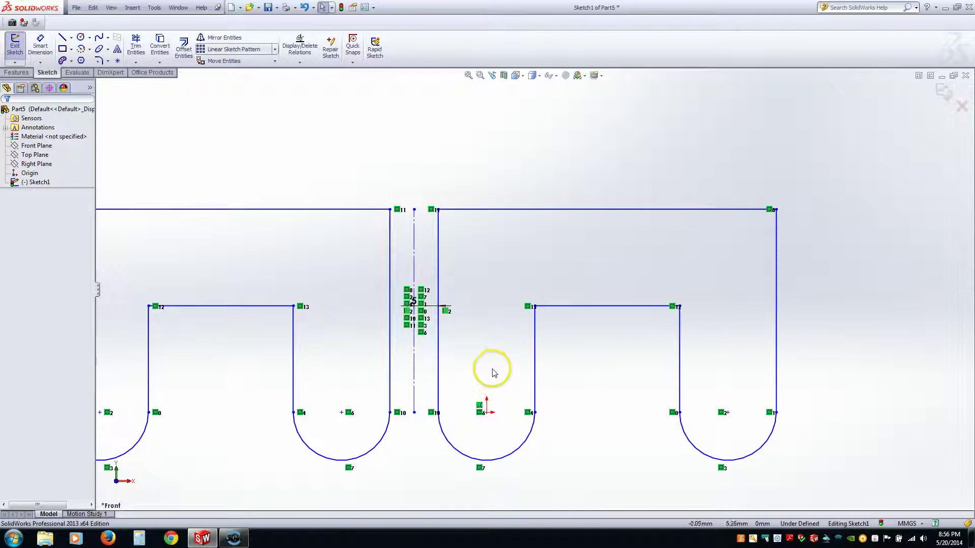
pyautogui.press('z')
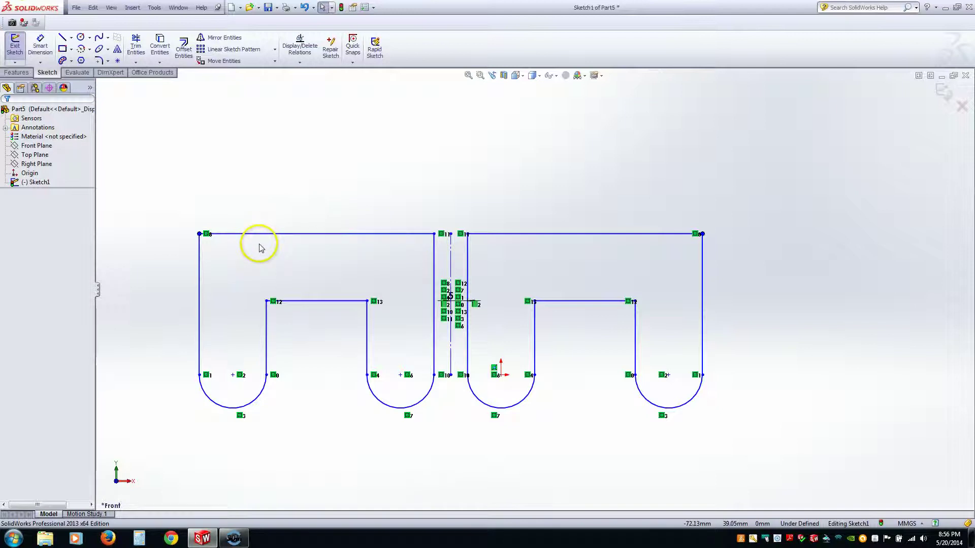
pyautogui.hotkey('ctrl', 'z')
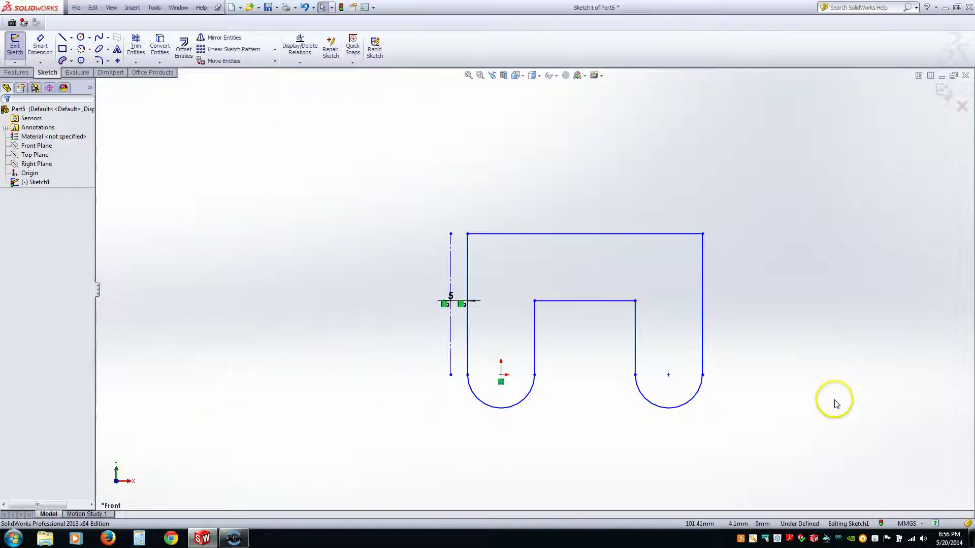
# Mirror a copy of the whole arc-capped profile about the vertical construction line beside it.
pyautogui.click(226, 40)
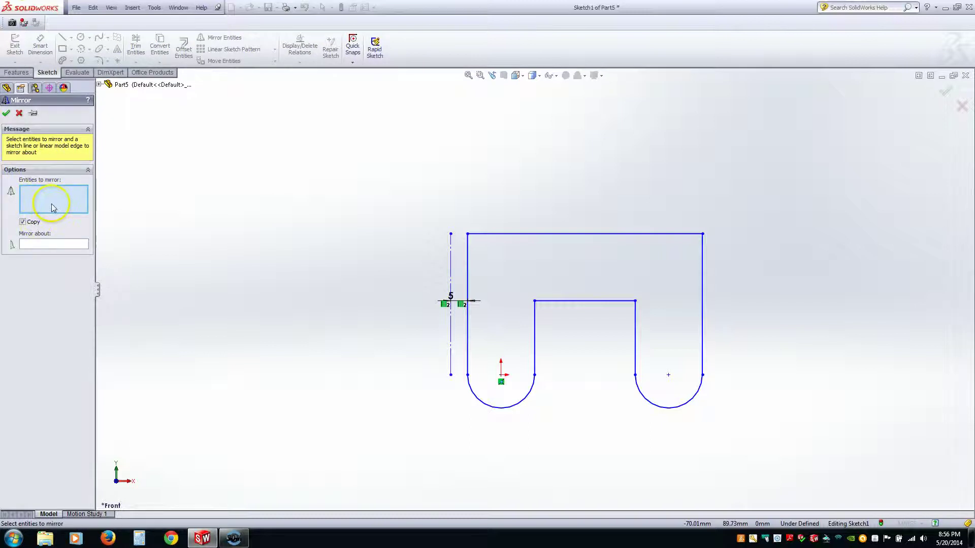
pyautogui.moveTo(463, 212)
pyautogui.mouseDown()
pyautogui.moveTo(518, 319)
pyautogui.moveTo(679, 405)
pyautogui.moveTo(805, 413)
pyautogui.moveTo(797, 419)
pyautogui.mouseUp()
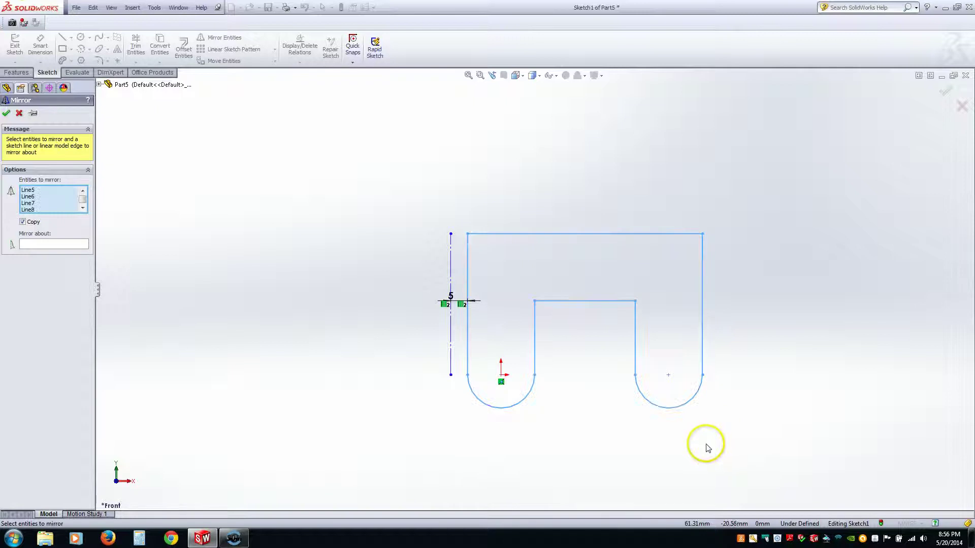
pyautogui.click(46, 246)
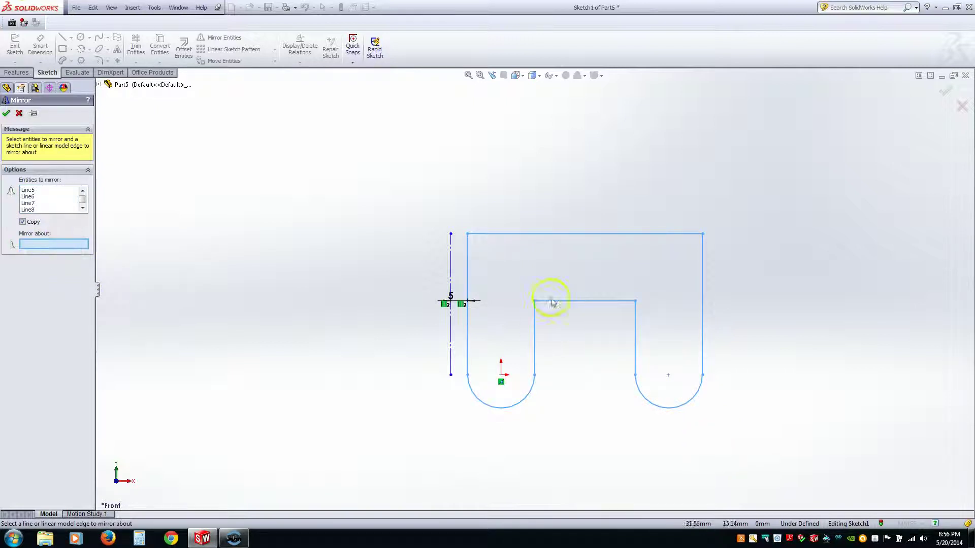
pyautogui.click(450, 276)
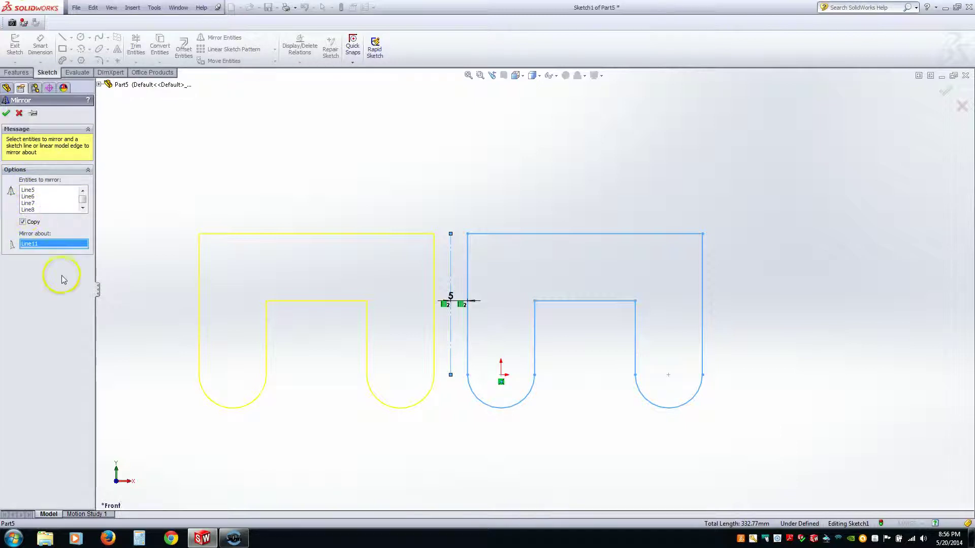
pyautogui.click(7, 113)
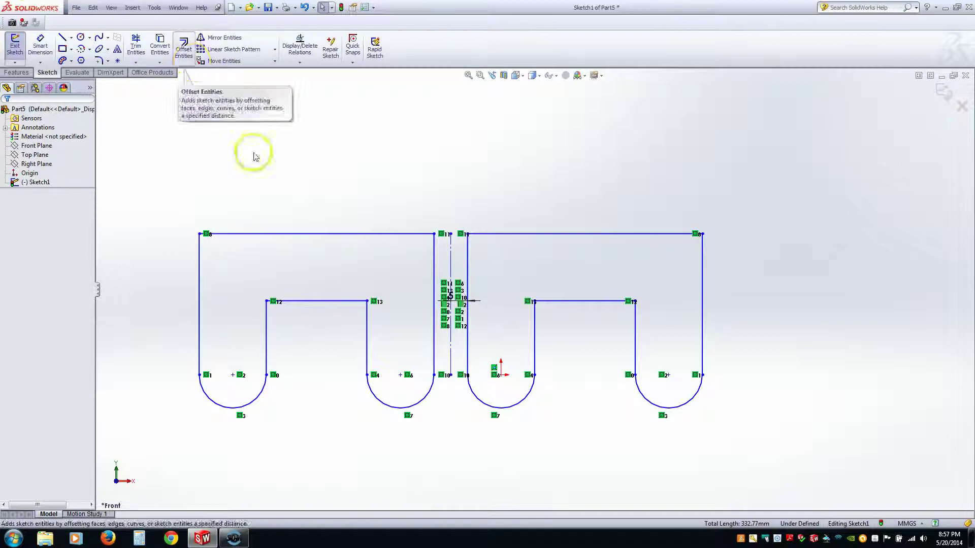
pyautogui.click(16, 72)
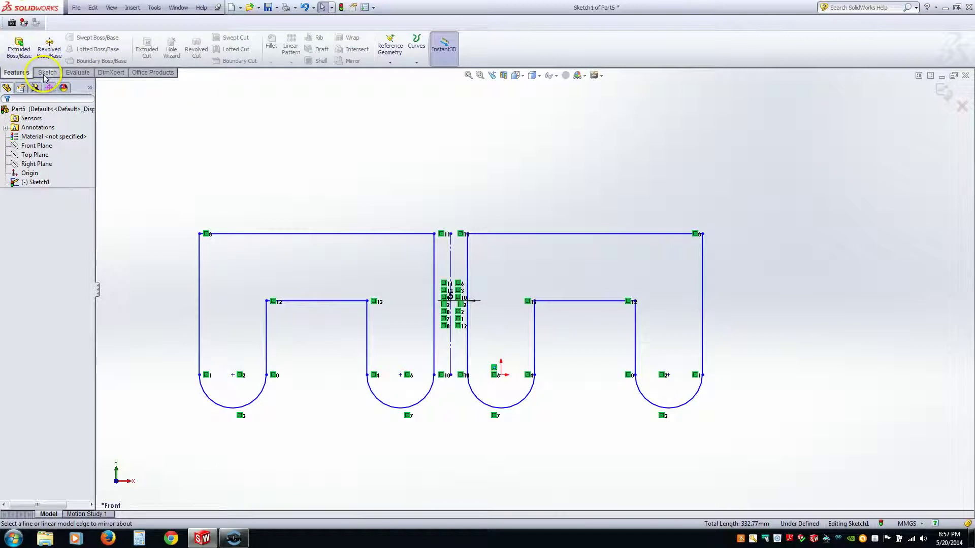
pyautogui.click(46, 73)
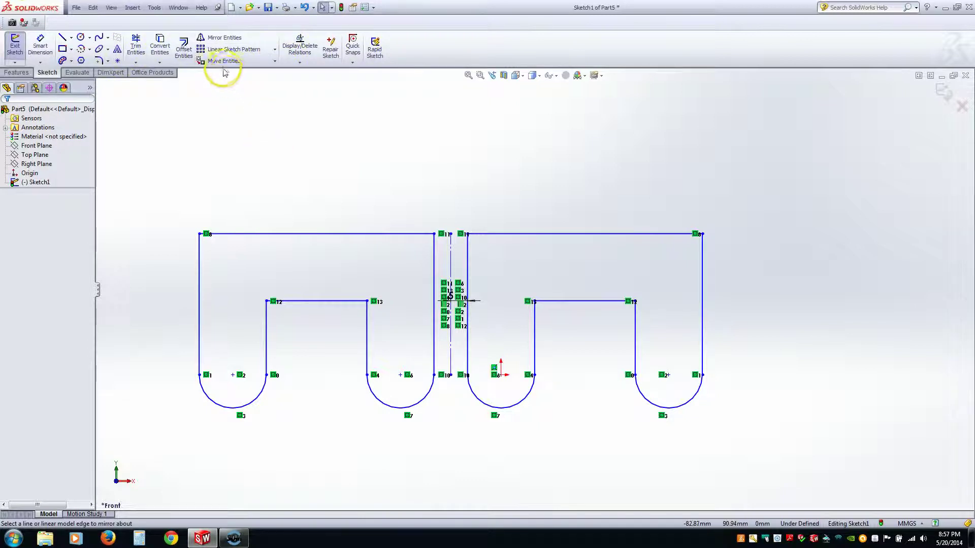
pyautogui.click(274, 61)
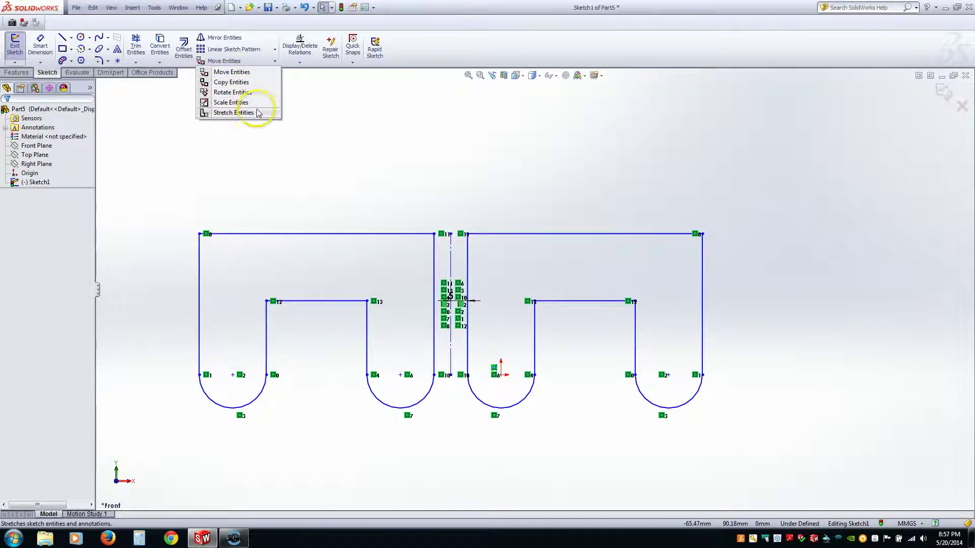
pyautogui.click(354, 114)
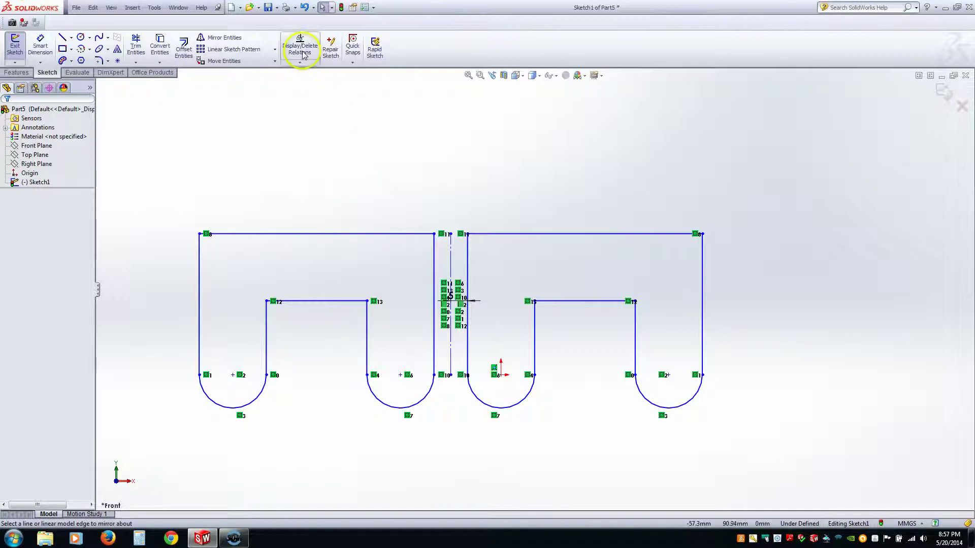